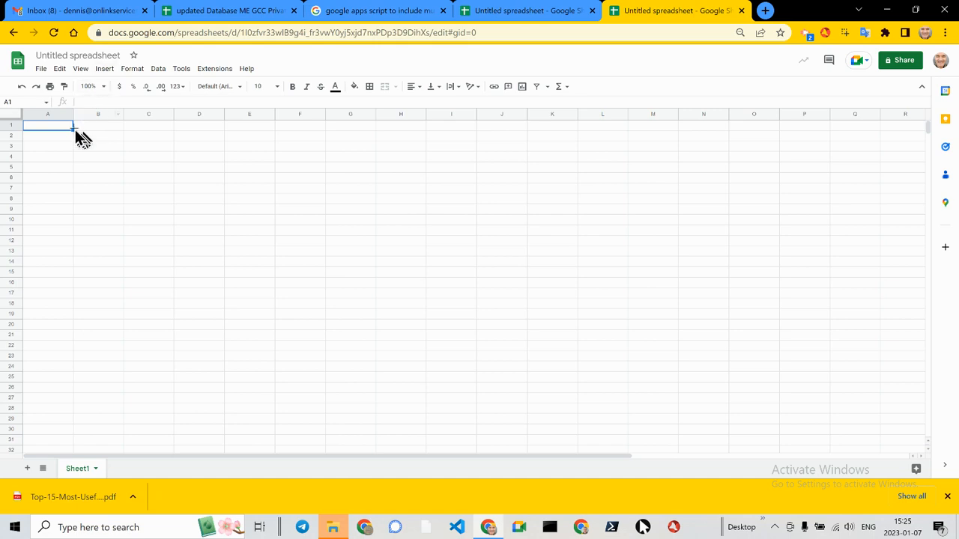
# Step: Enter the headers task, start_date and end_date in cells A1 to C1
pyautogui.write('task')
pyautogui.press('Tab')
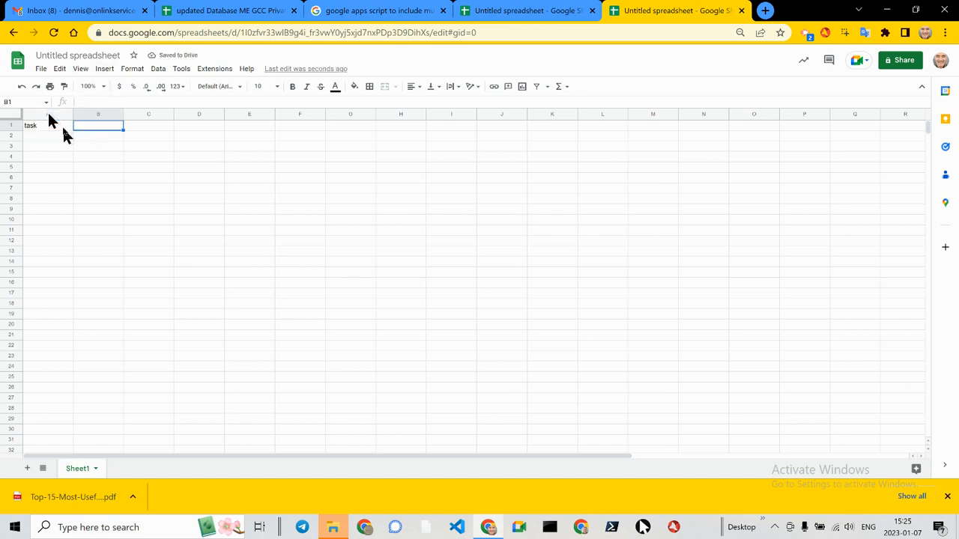
pyautogui.write('satrt_d')
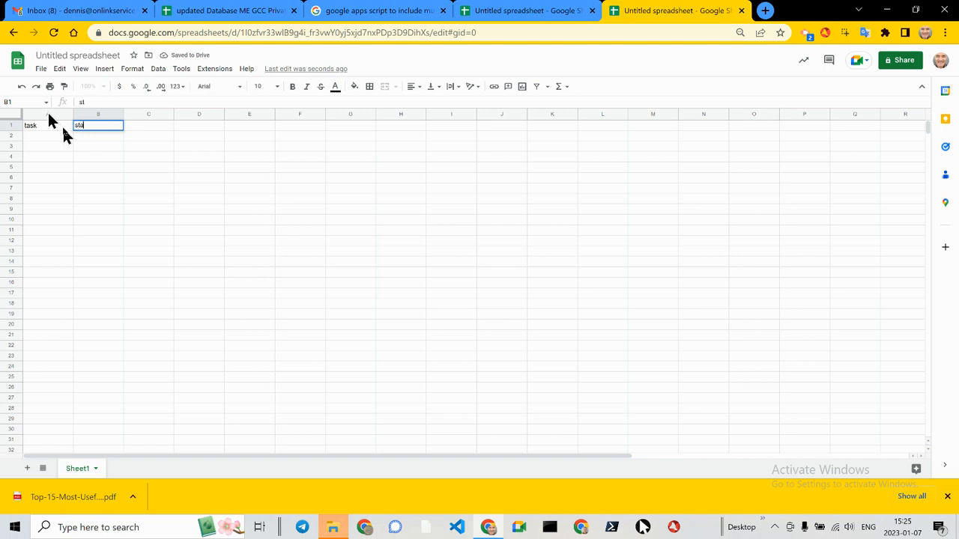
pyautogui.write('ate')
pyautogui.press('Tab')
pyautogui.write('end_d')
pyautogui.write('ate')
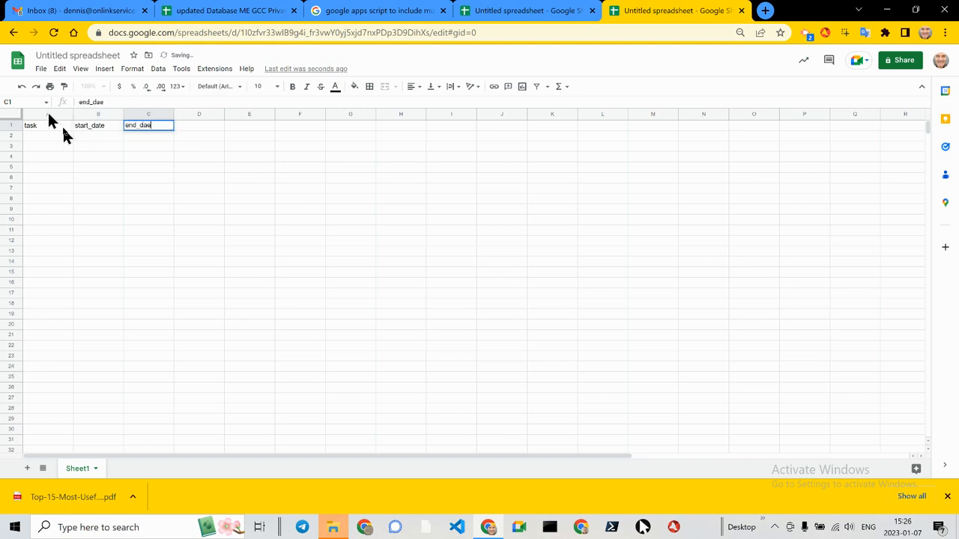
pyautogui.press('Return')
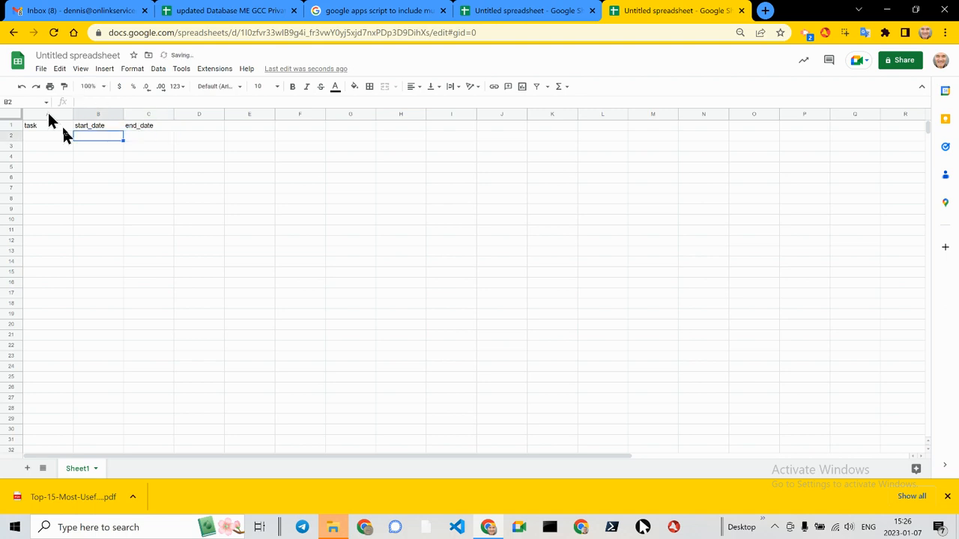
# Step: List the tasks "feed the cat" and "feed the dog" in cells A2 and A3
pyautogui.write('foeed th')
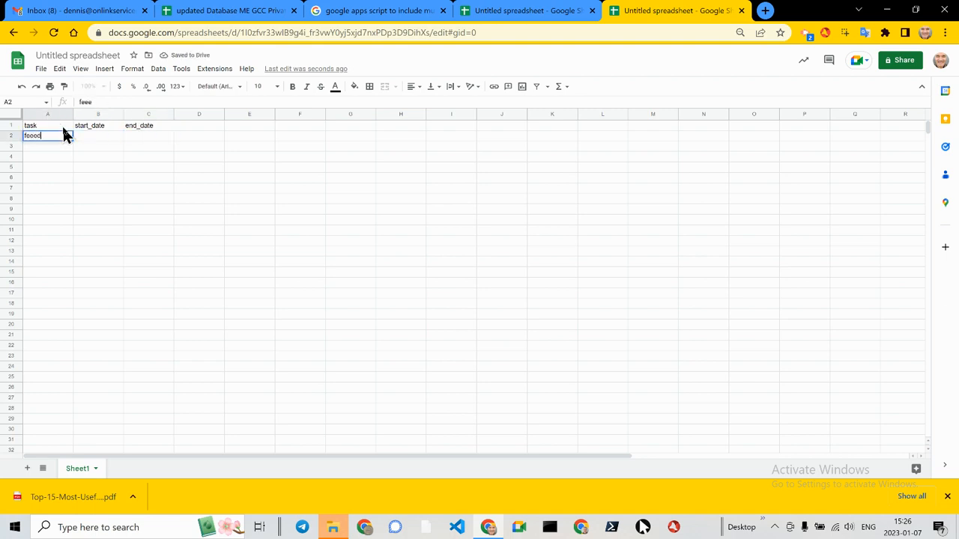
pyautogui.press('BackSpace')
pyautogui.press('BackSpace')
pyautogui.write('d the cat')
pyautogui.press('Return')
pyautogui.write('fe')
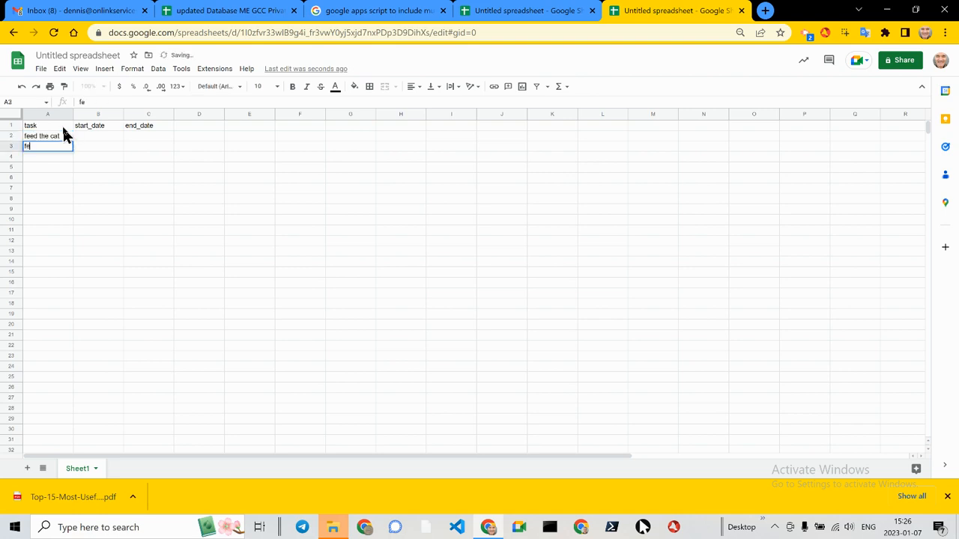
pyautogui.write('ed the dog')
# Step: Enter 2023jan23 in B2 as the start date of the "feed the cat" task
pyautogui.click(86, 139)
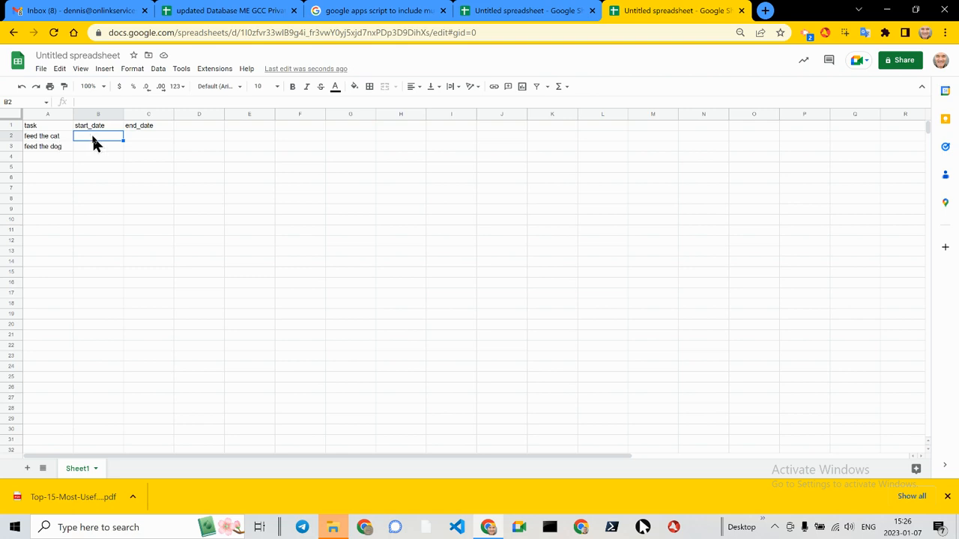
pyautogui.write('2023jan23')
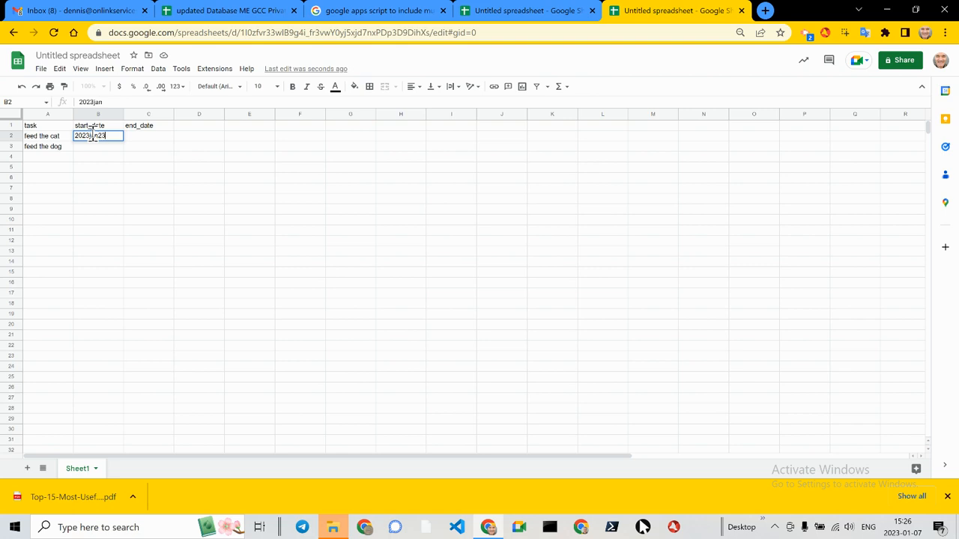
pyautogui.press('Return')
# Step: Format the start date in B2 with the 2008-09-26 date style and fill it down to B3
pyautogui.click(95, 135)
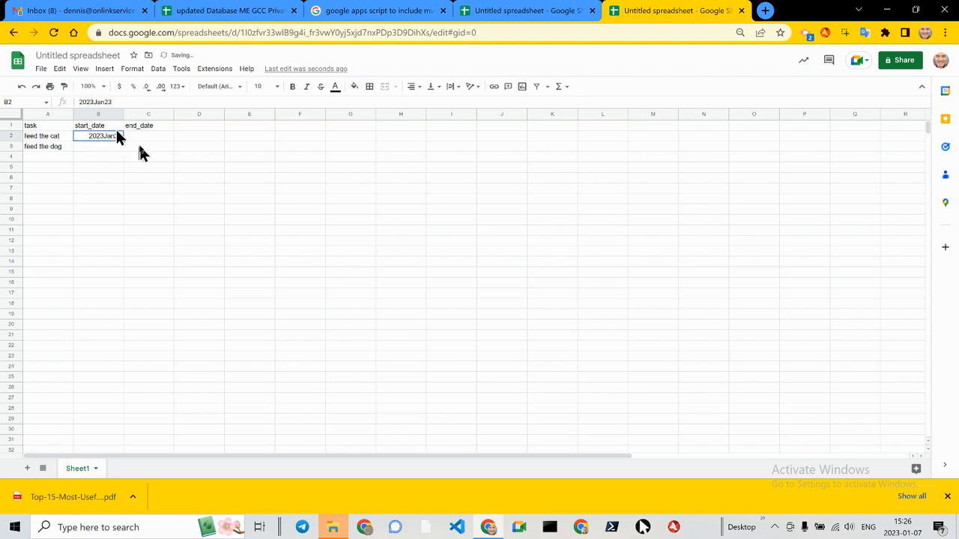
pyautogui.click(157, 69)
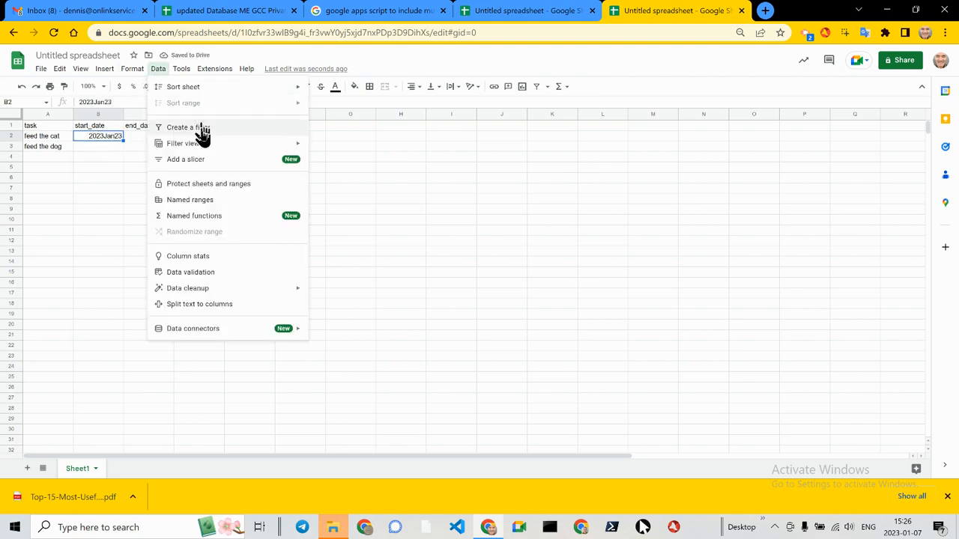
pyautogui.moveTo(186, 84)
pyautogui.moveTo(134, 72)
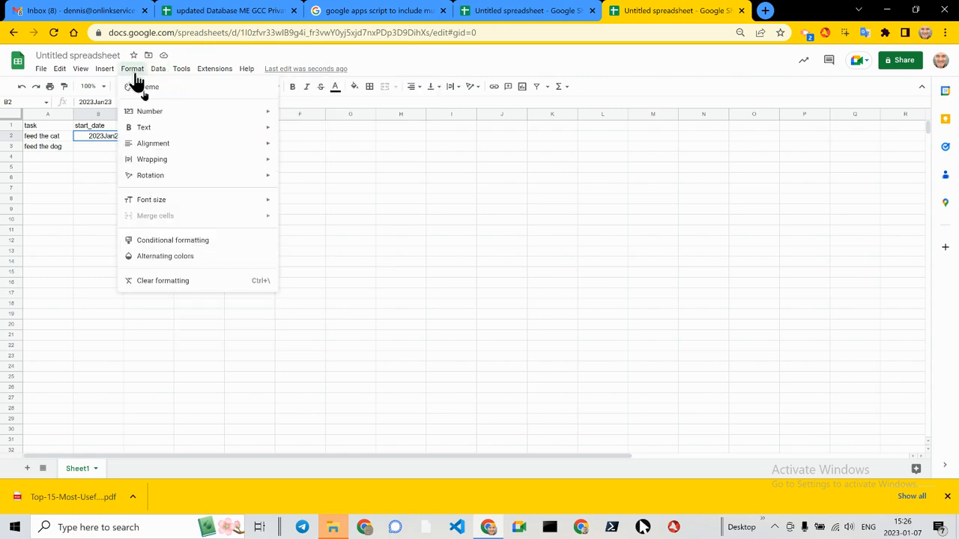
pyautogui.moveTo(154, 118)
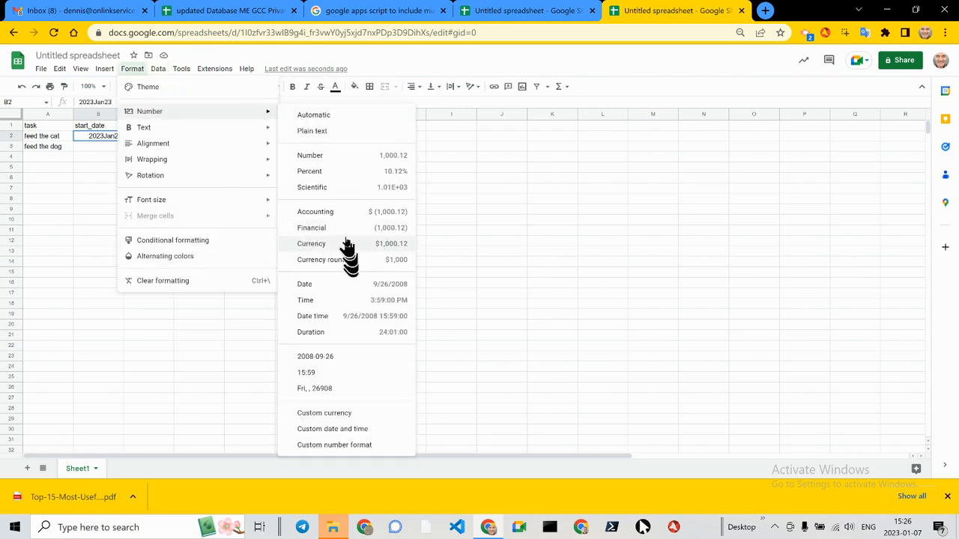
pyautogui.click(327, 364)
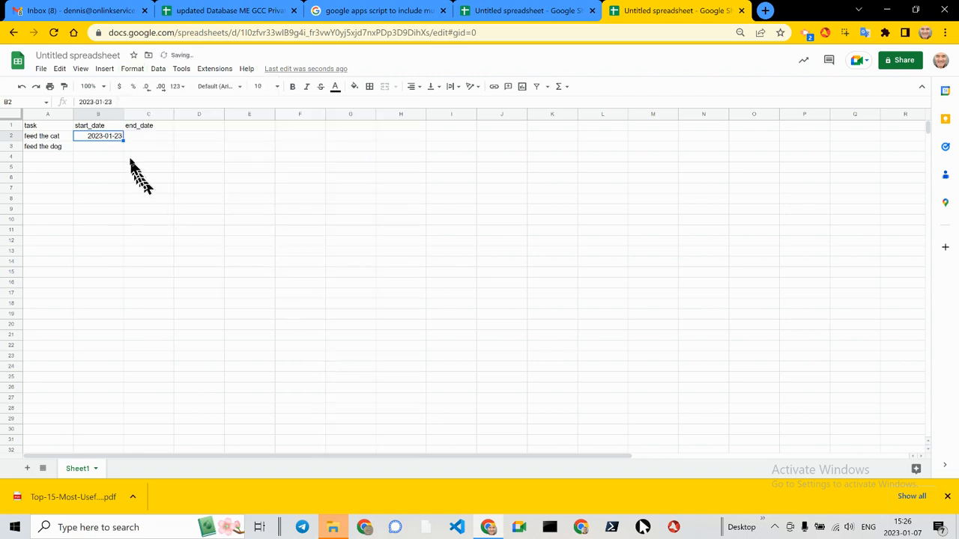
pyautogui.moveTo(124, 141); pyautogui.dragTo(125, 149)
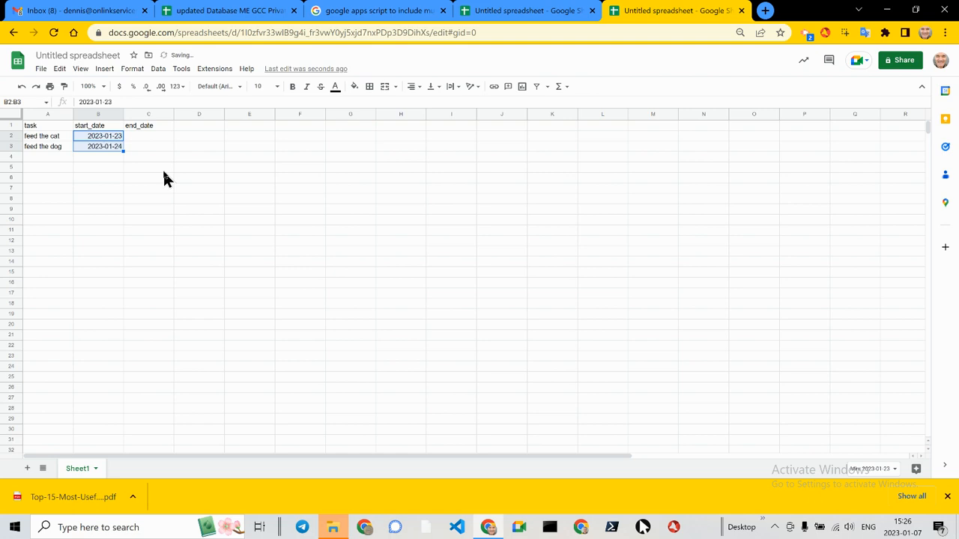
# Step: Copy the start date from B3 into C2 as the end date and fill it down to C3
pyautogui.click(107, 139)
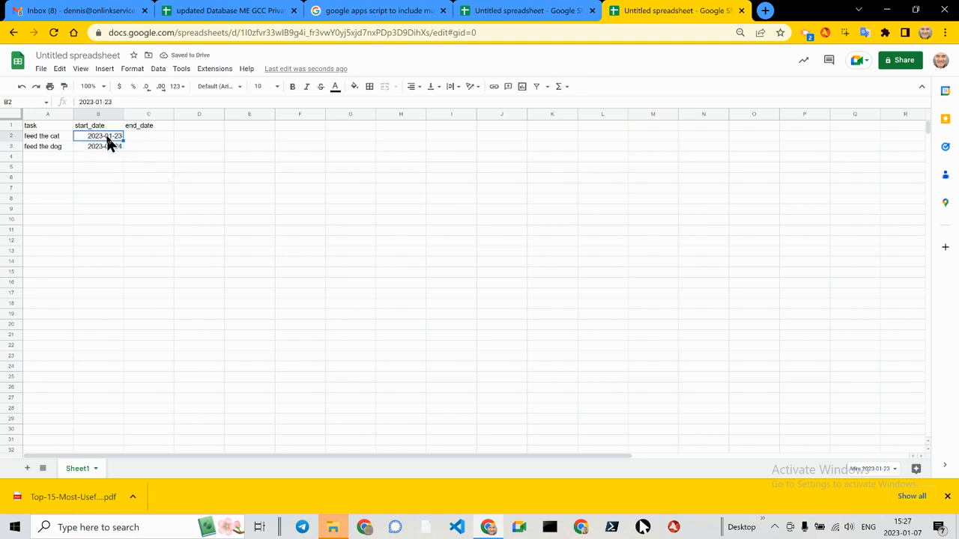
pyautogui.click(111, 146)
pyautogui.hotkey('ctrl', 'c')
pyautogui.click(143, 136)
pyautogui.hotkey('ctrl', 'v')
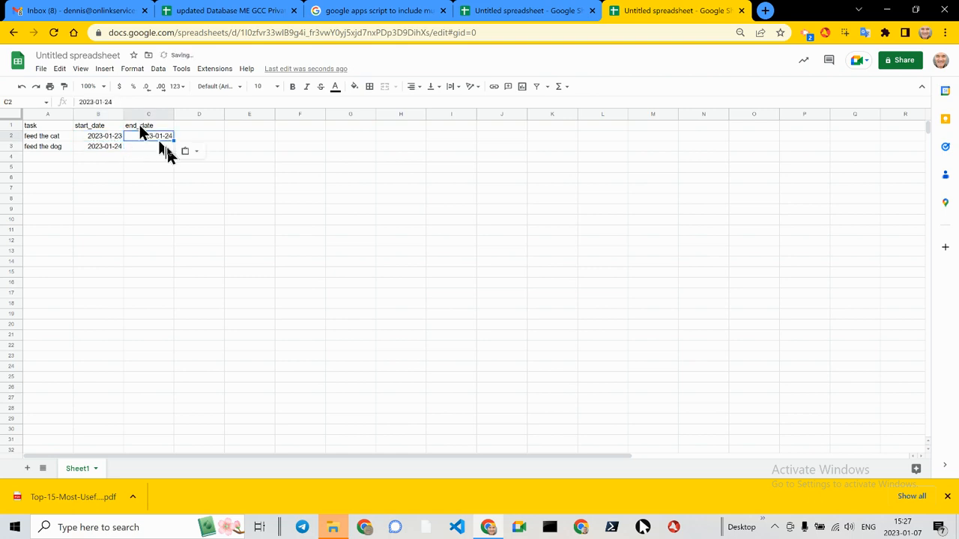
pyautogui.moveTo(173, 141); pyautogui.dragTo(173, 152)
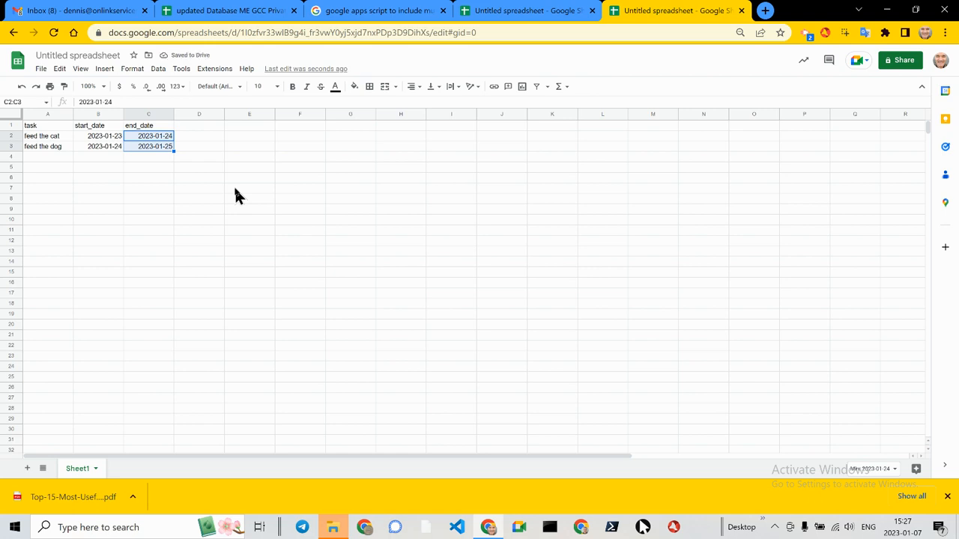
pyautogui.click(39, 125)
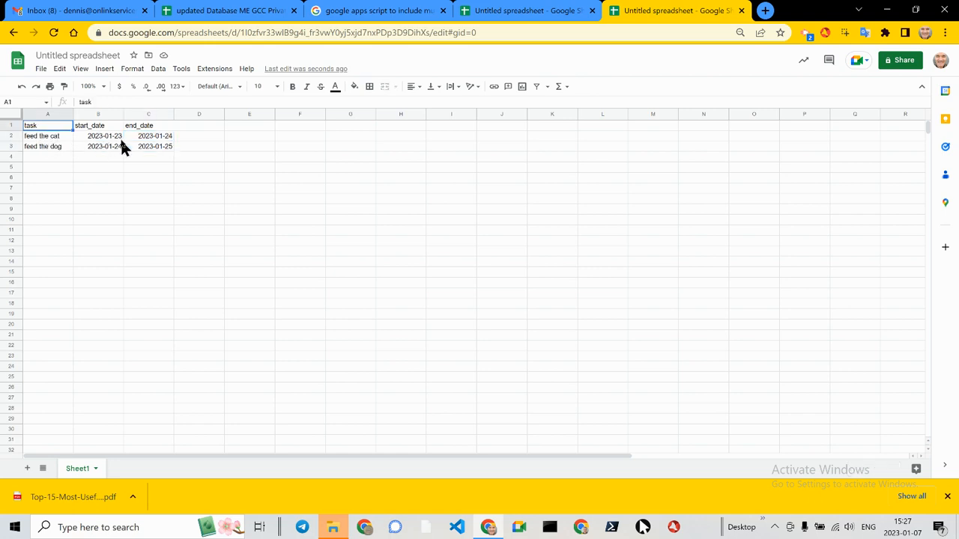
pyautogui.keyDown('shift'); pyautogui.click(156, 150); pyautogui.keyUp('shift')
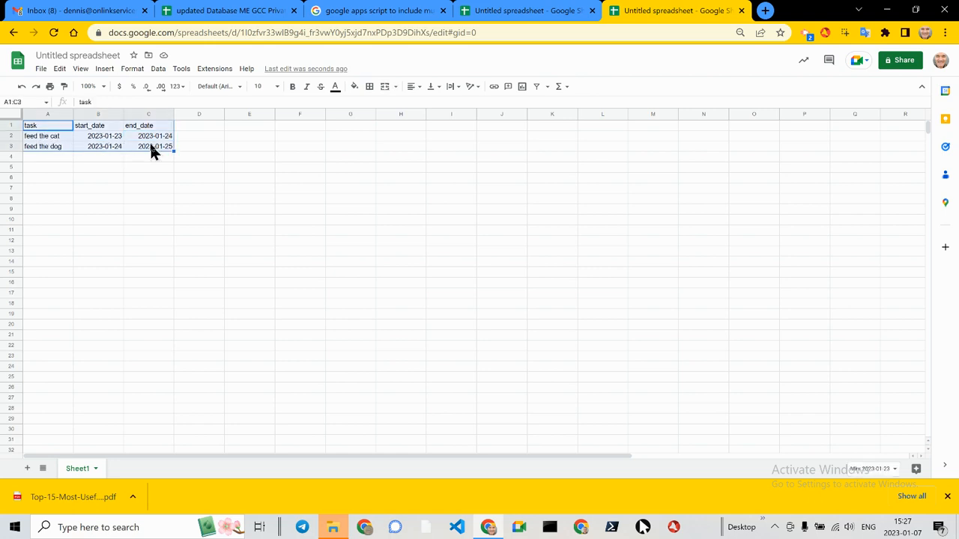
pyautogui.click(105, 72)
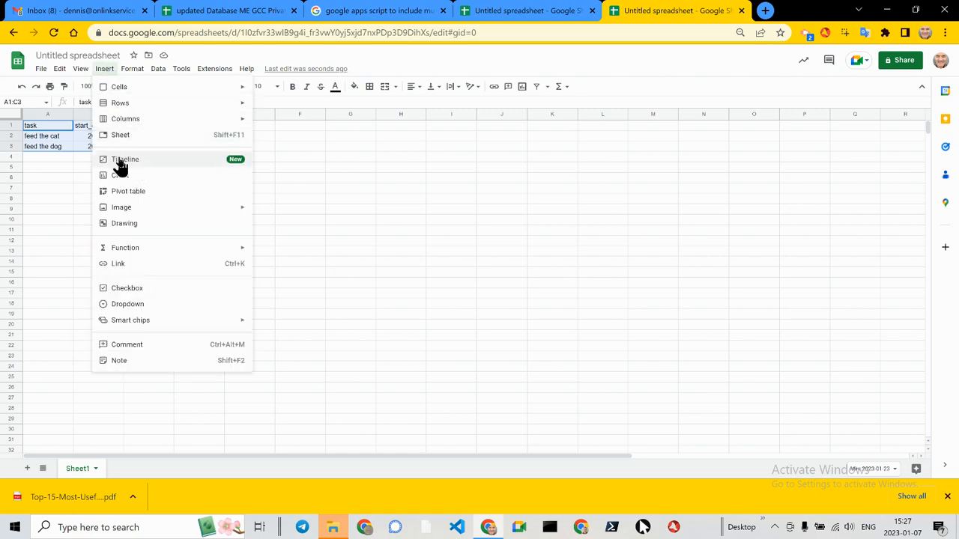
pyautogui.click(63, 165)
pyautogui.click(105, 138)
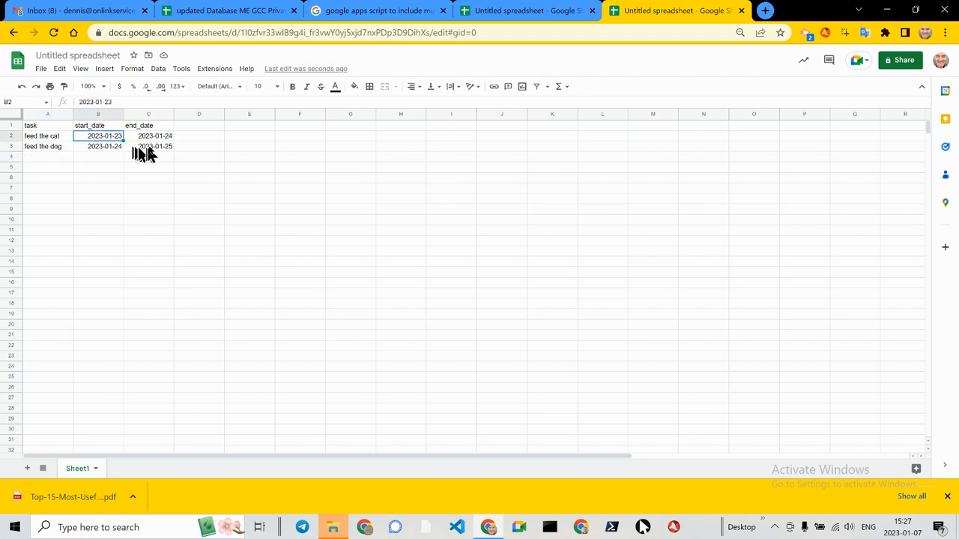
pyautogui.click(151, 148)
pyautogui.click(105, 137)
pyautogui.click(105, 147)
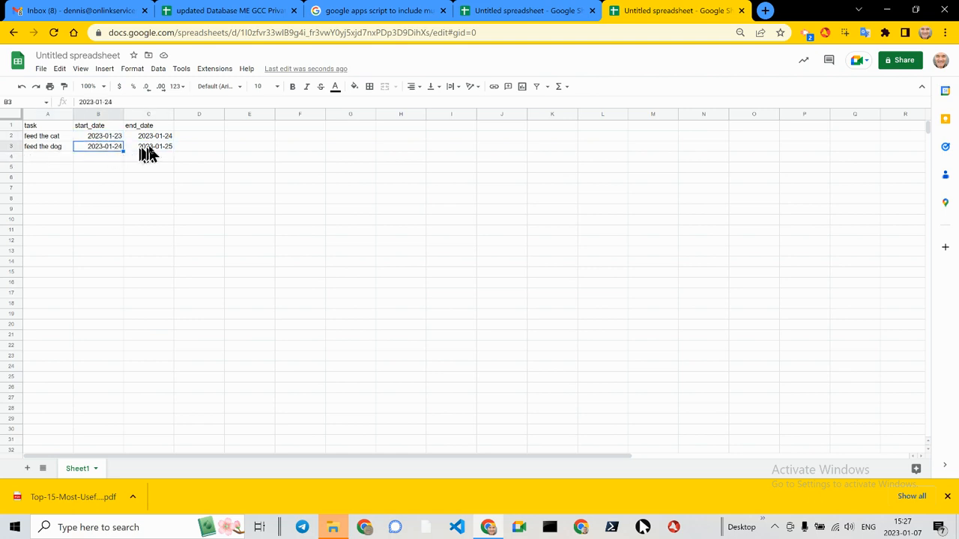
pyautogui.click(150, 146)
pyautogui.click(151, 137)
# Step: Create a timeline from the task table in range Sheet1!A1:C3
pyautogui.moveTo(66, 130); pyautogui.dragTo(152, 147)
pyautogui.click(104, 68)
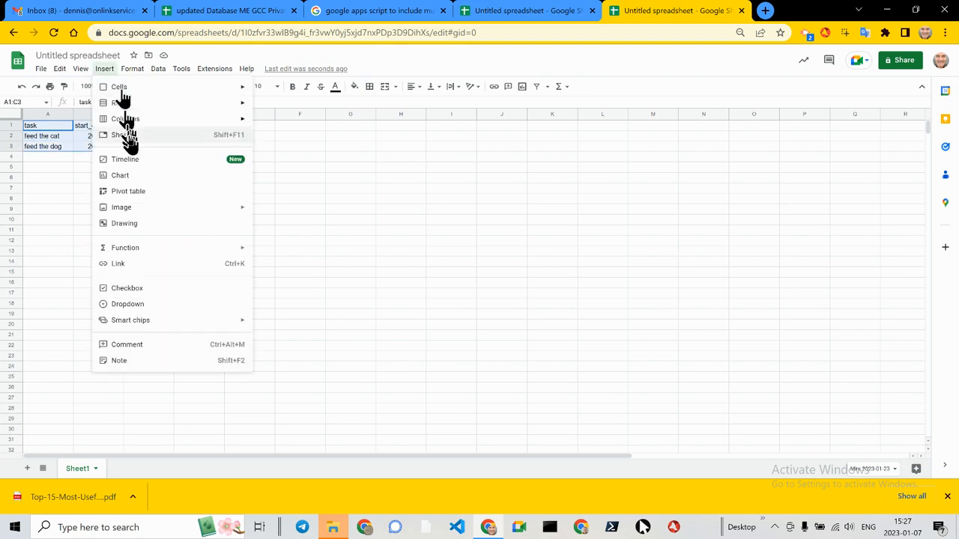
pyautogui.click(123, 160)
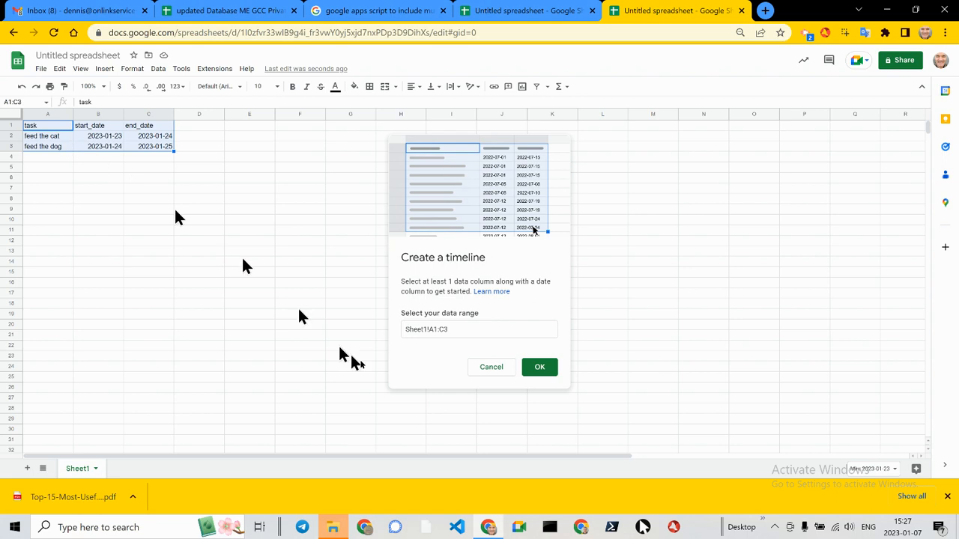
pyautogui.click(540, 370)
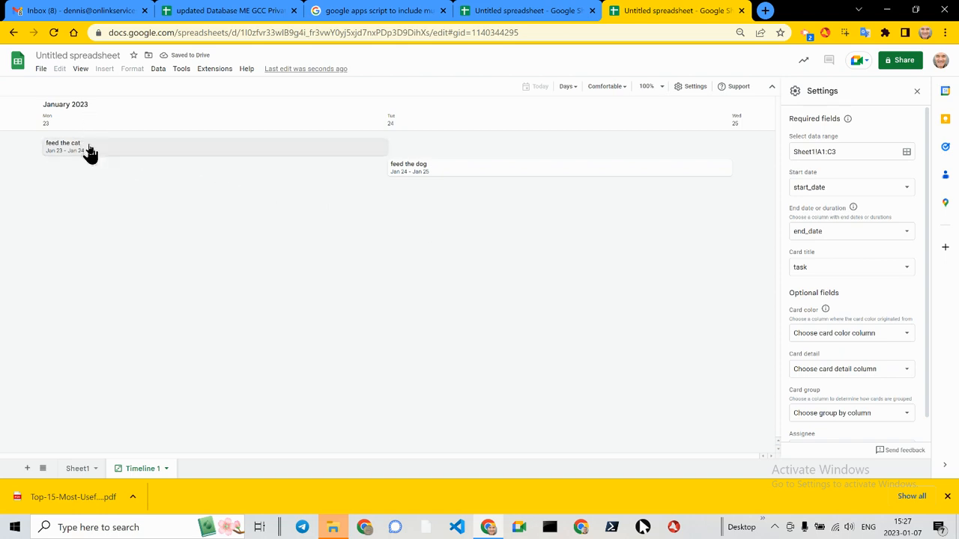
# Step: Go to the source data of the "feed the cat" timeline card and change the task to "feed the cat in the morning"
pyautogui.click(89, 152)
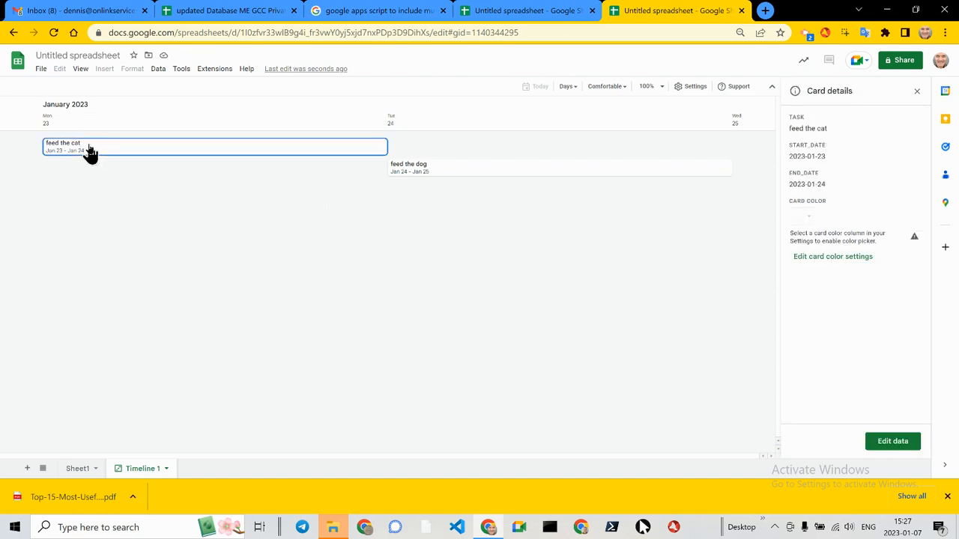
pyautogui.click(892, 442)
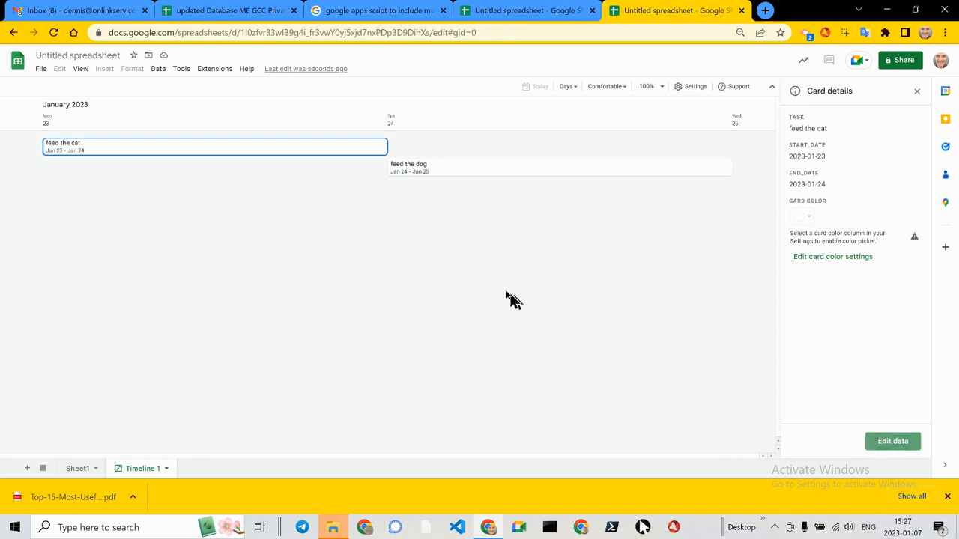
pyautogui.click(47, 136)
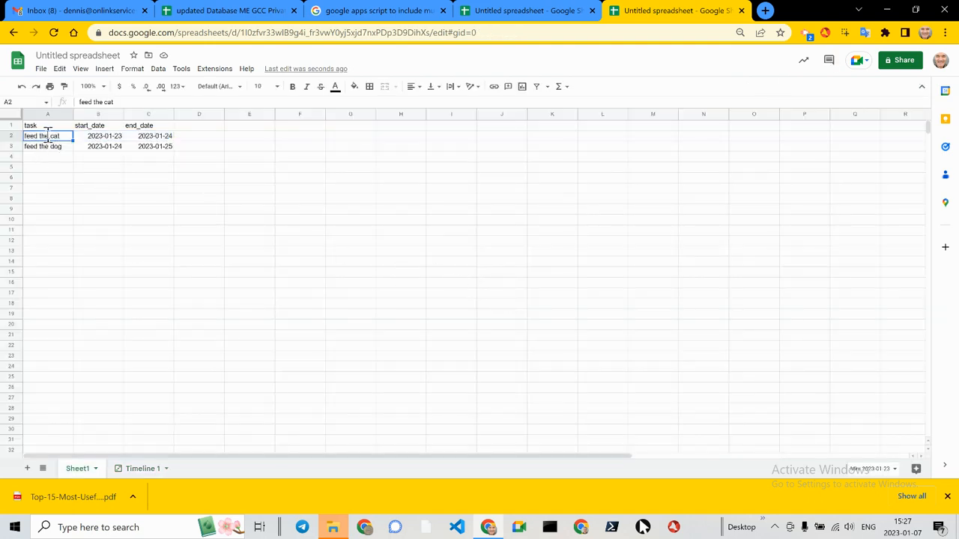
pyautogui.write('the m')
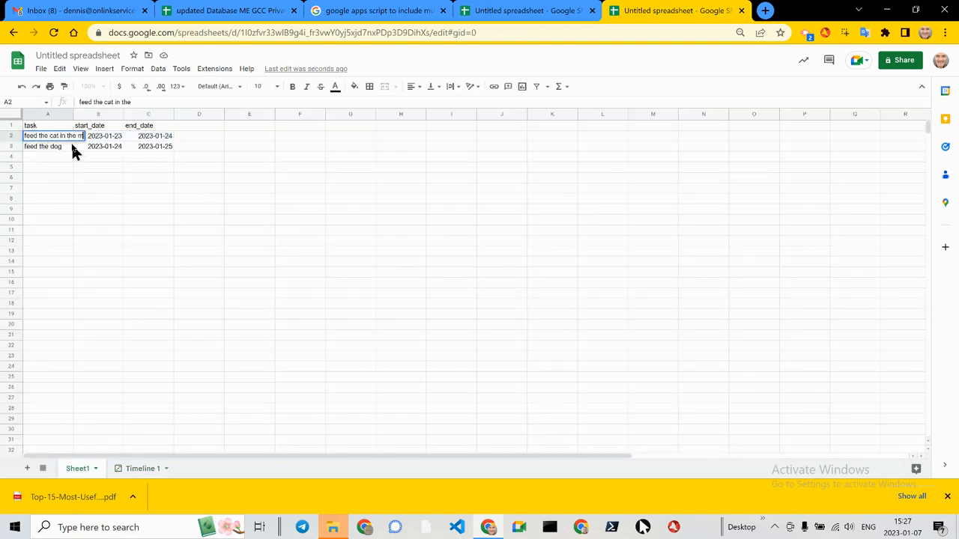
pyautogui.write('orning')
pyautogui.press('Return')
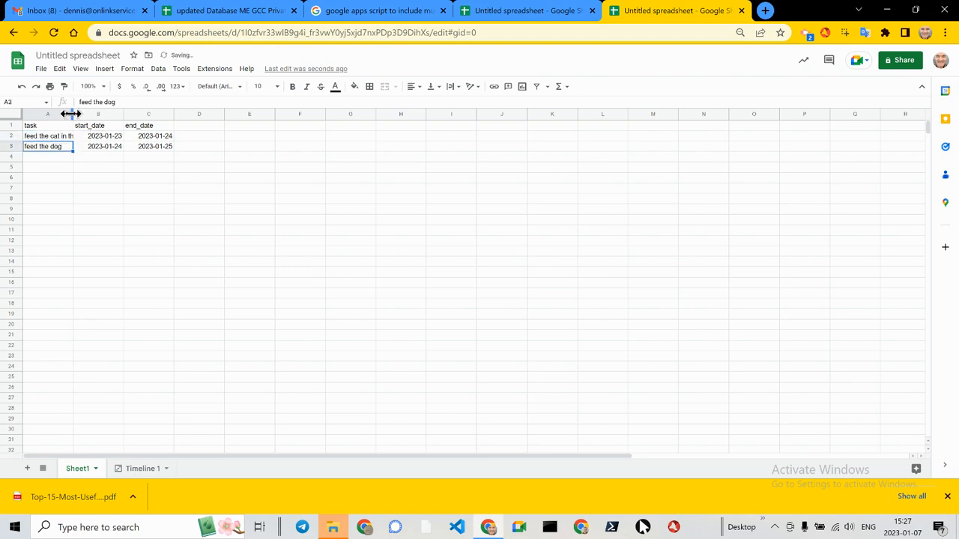
# Step: Widen column A so that the full text of the longer task name fits
pyautogui.moveTo(67, 113); pyautogui.dragTo(92, 111)
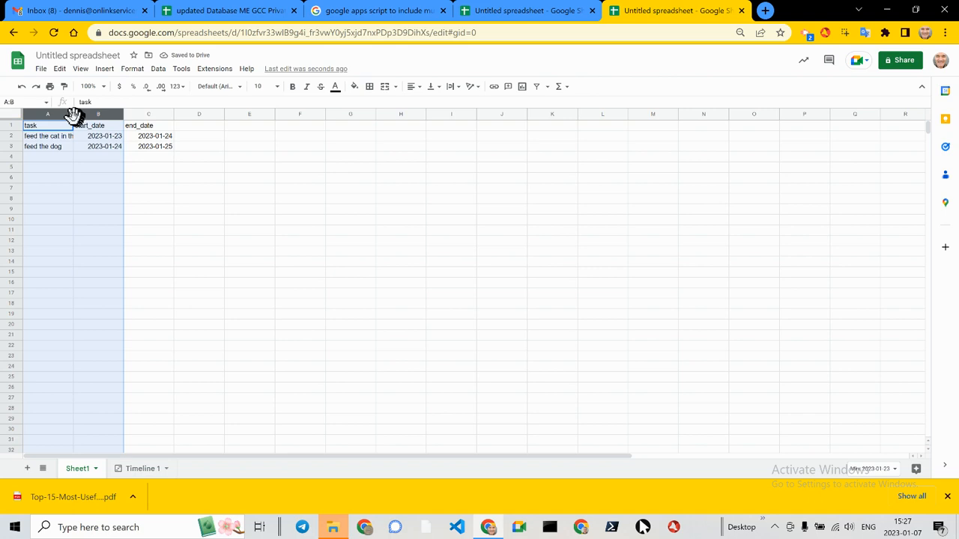
pyautogui.click(60, 145)
pyautogui.click(66, 136)
pyautogui.moveTo(73, 113); pyautogui.dragTo(104, 113)
# Step: Create a second timeline from the updated task table in range Sheet1!A1:C3
pyautogui.click(46, 125)
pyautogui.keyDown('shift'); pyautogui.click(187, 146); pyautogui.keyUp('shift')
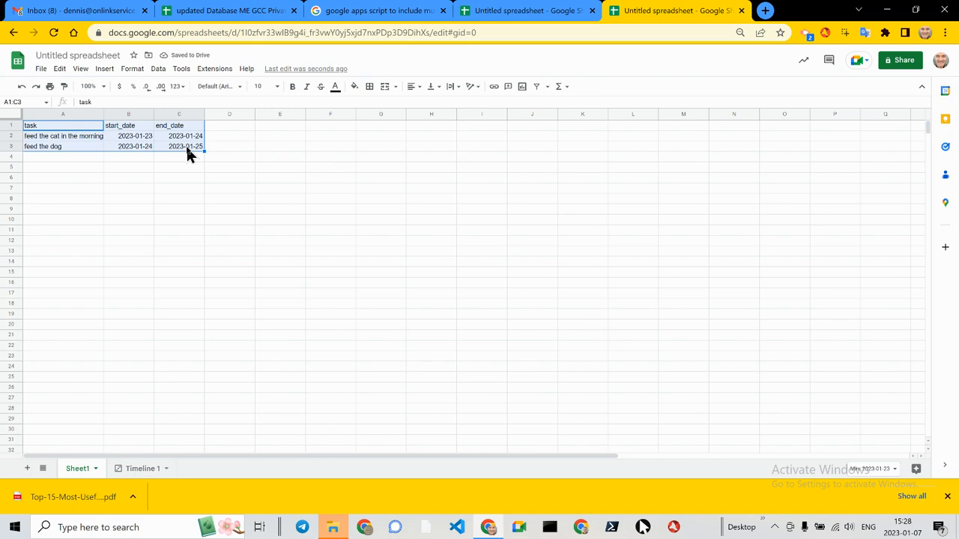
pyautogui.click(105, 69)
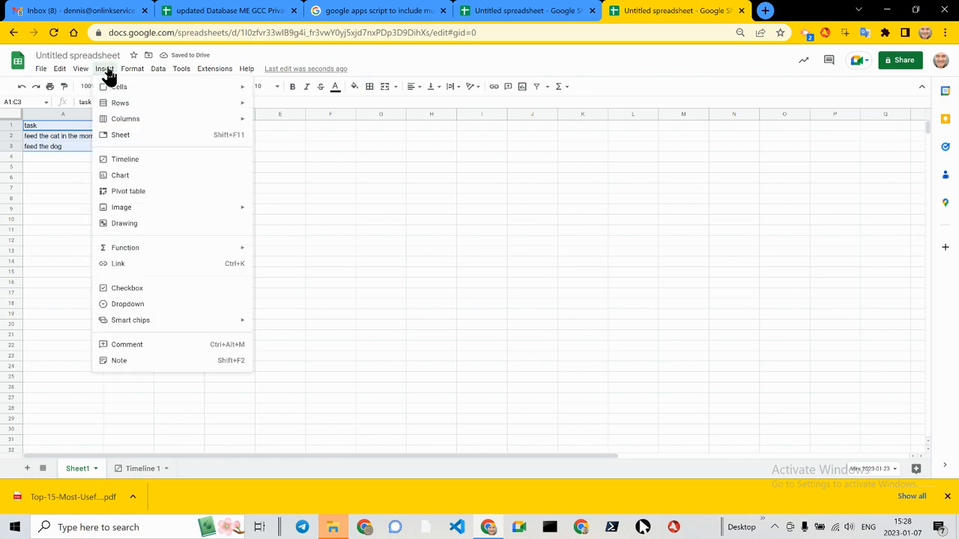
pyautogui.click(138, 160)
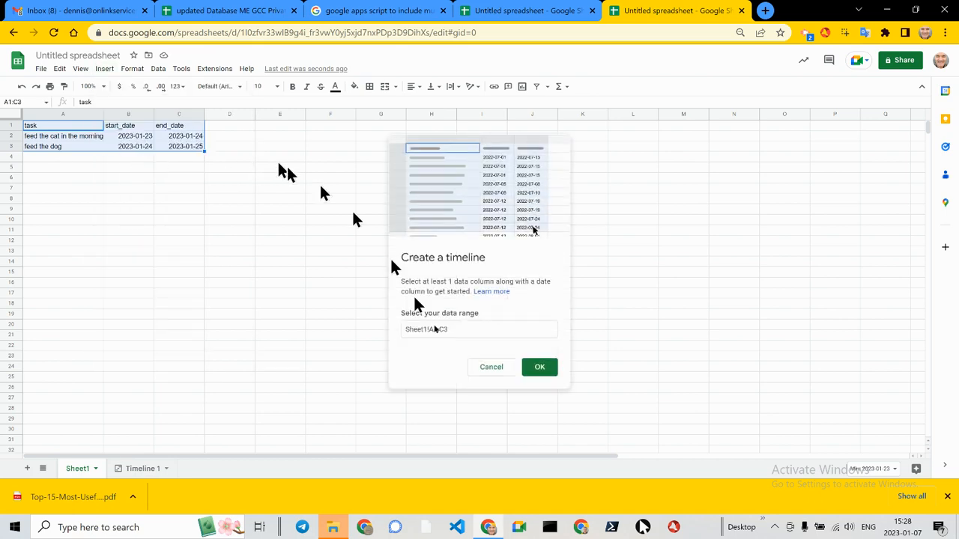
pyautogui.click(536, 371)
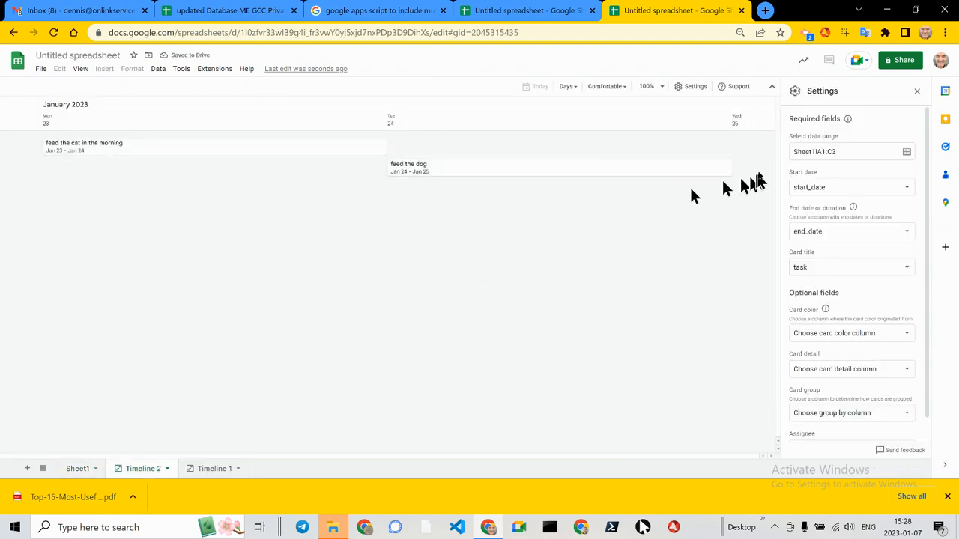
# Step: Set the second timeline's card color column to task and close the timeline settings
pyautogui.click(833, 275)
pyautogui.click(845, 329)
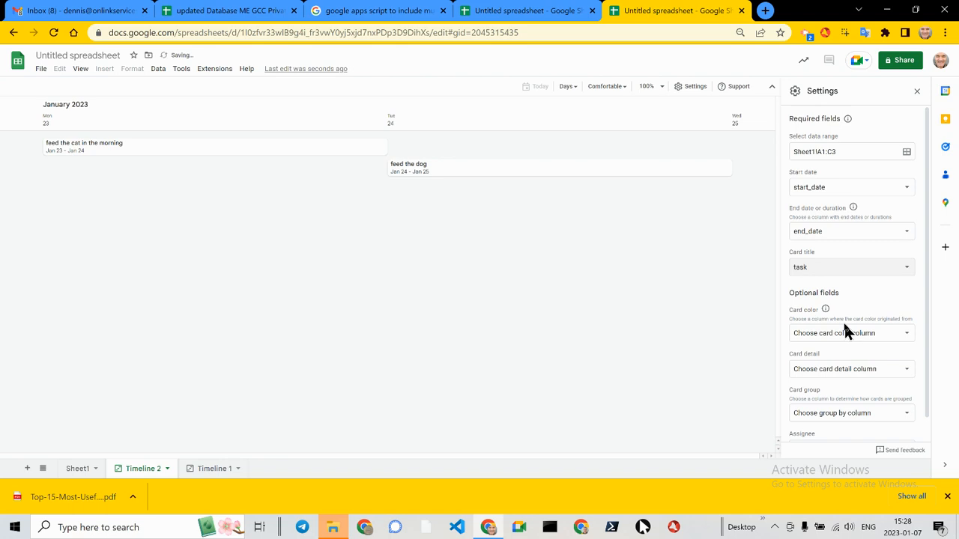
pyautogui.scroll(-1, 854, 305)
pyautogui.click(851, 310)
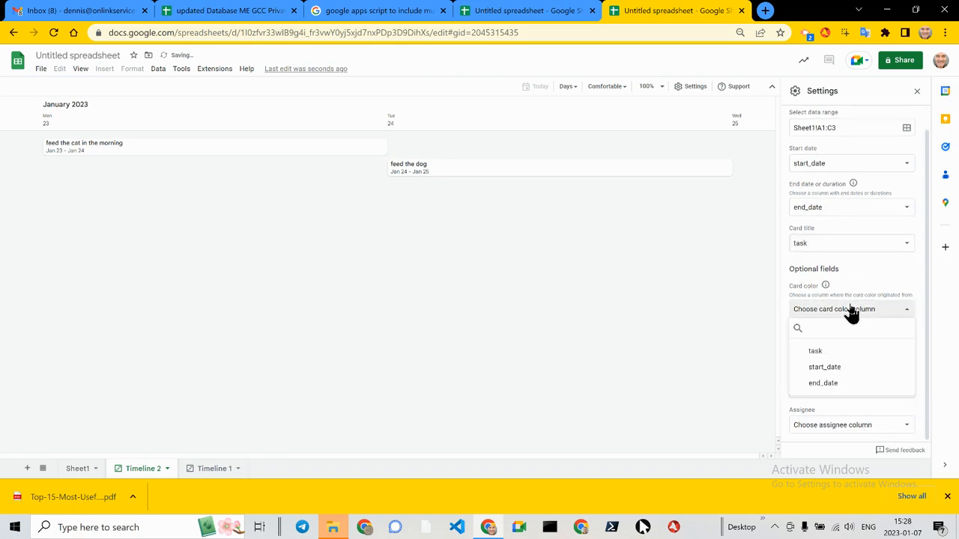
pyautogui.click(840, 352)
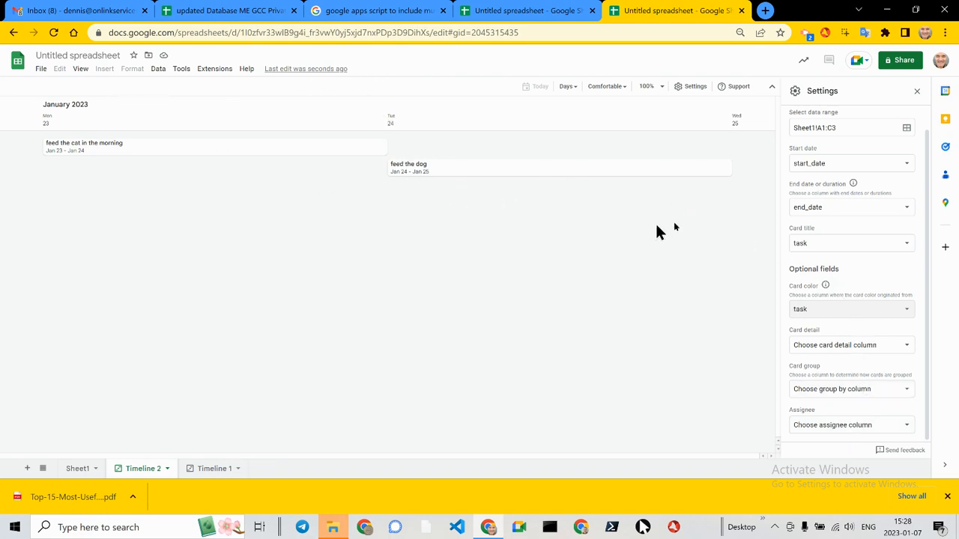
pyautogui.click(916, 92)
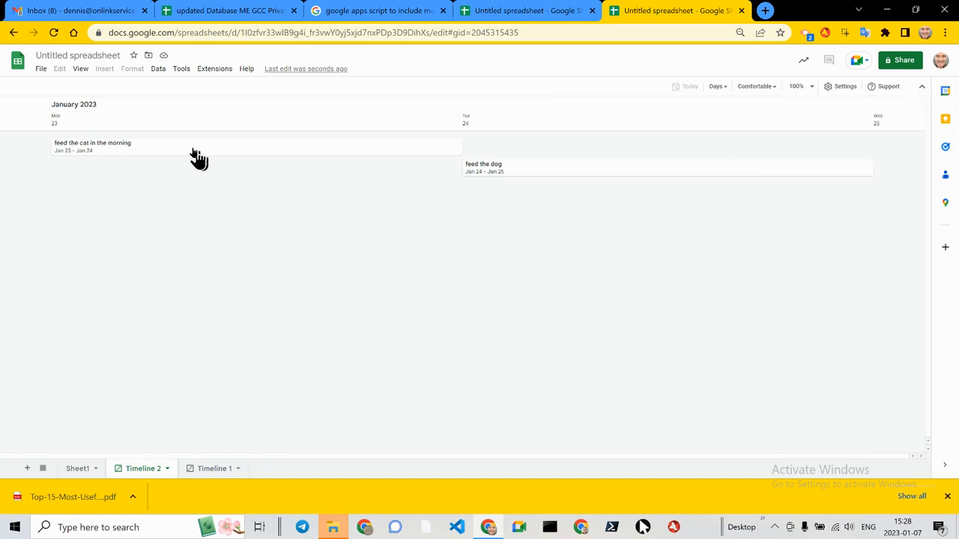
pyautogui.click(41, 71)
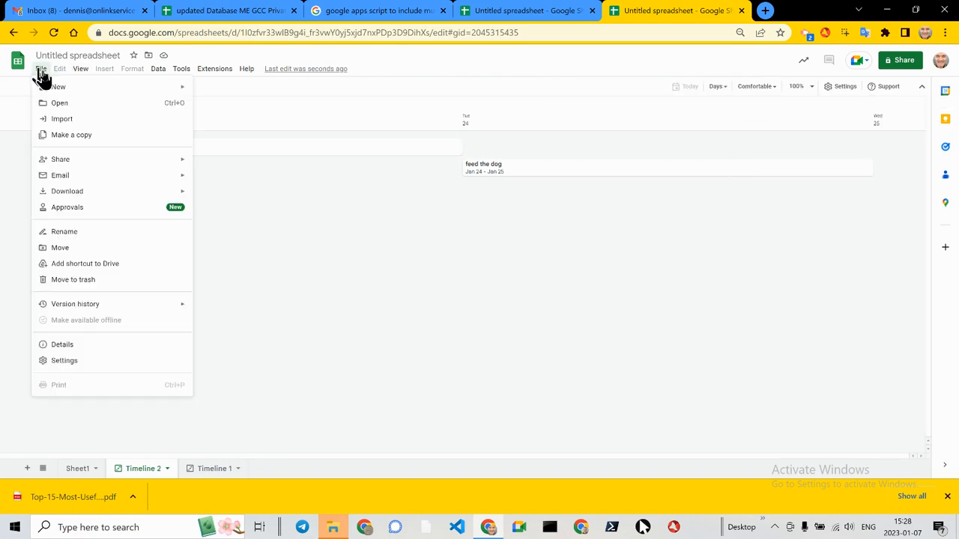
pyautogui.click(258, 215)
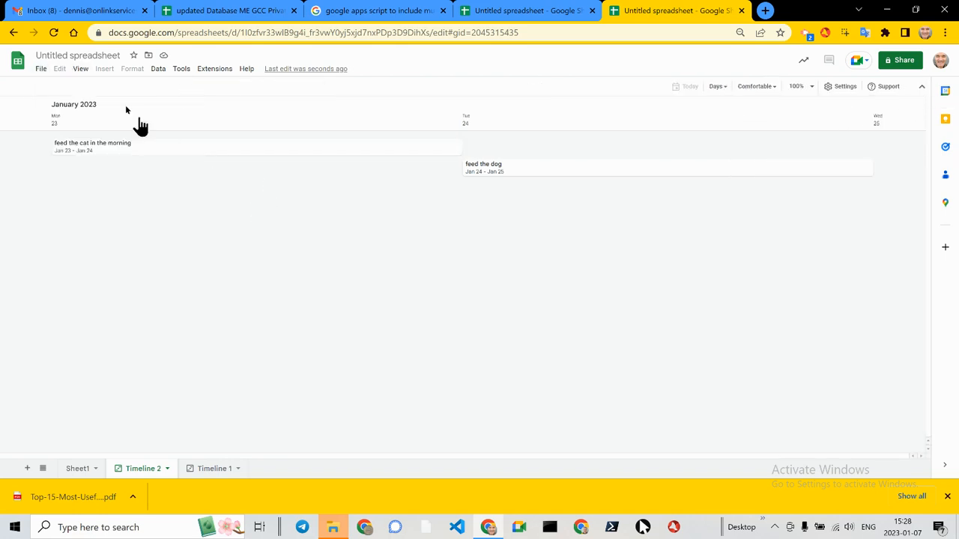
pyautogui.click(42, 71)
pyautogui.click(42, 72)
pyautogui.click(193, 472)
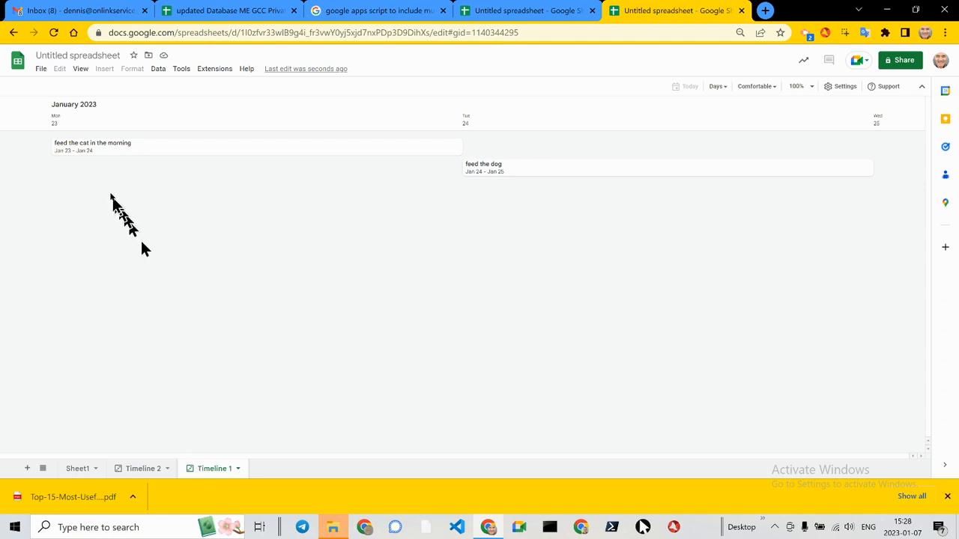
# Step: In Sheet1, add an "assign" column in D1:D3 with "daugther" for the cat task and "mother" for the dog task
pyautogui.click(79, 470)
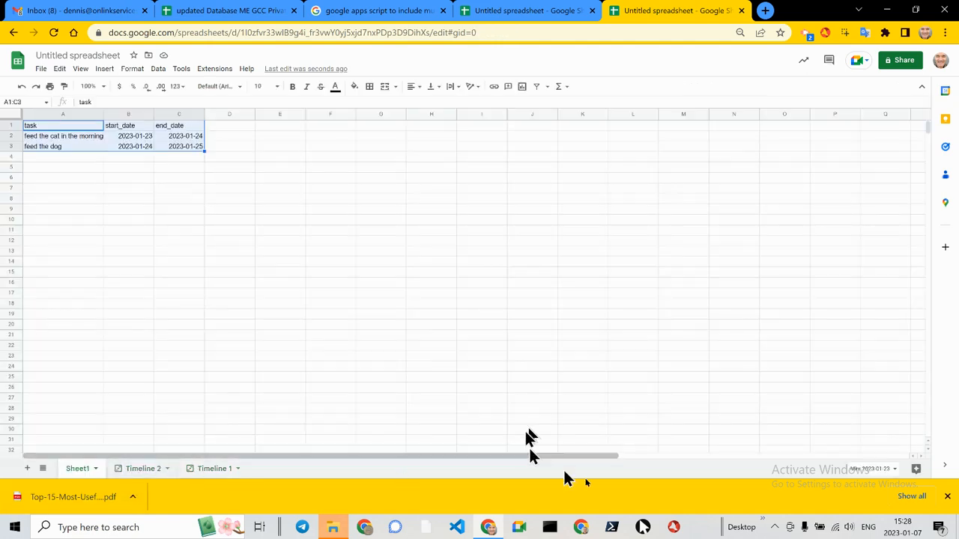
pyautogui.click(947, 497)
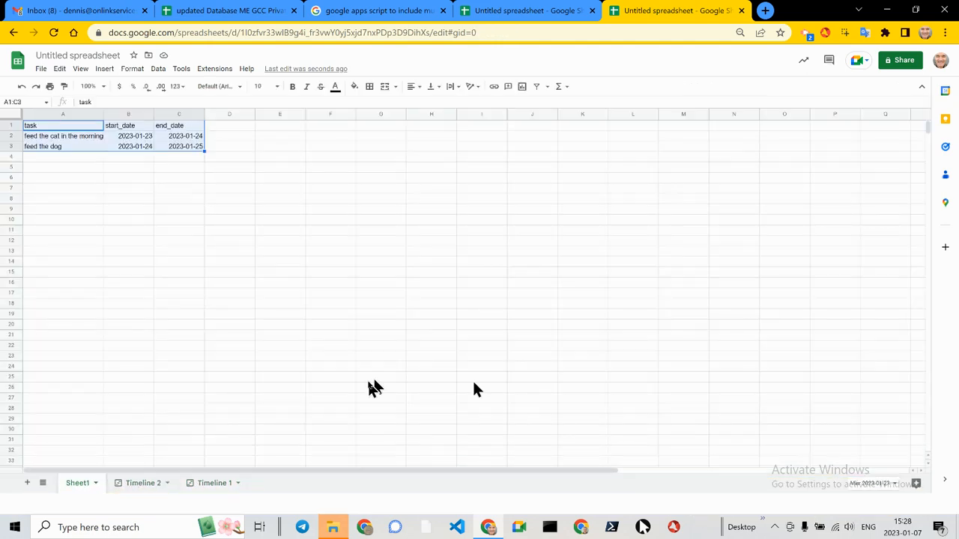
pyautogui.click(233, 127)
pyautogui.write('assi')
pyautogui.press('BackSpace')
pyautogui.write('ssign')
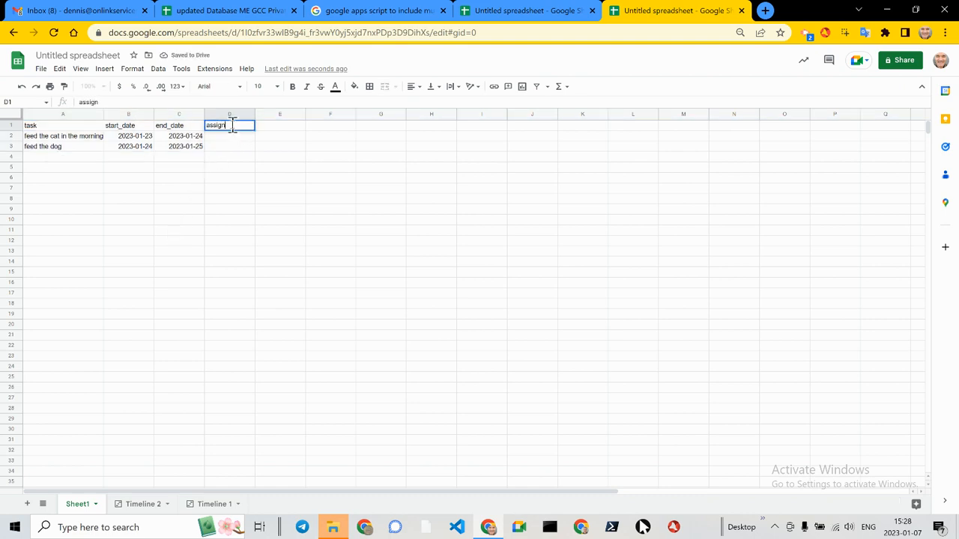
pyautogui.press('Return')
pyautogui.write('da')
pyautogui.write('ughter')
pyautogui.press('Return')
pyautogui.write('mother')
pyautogui.click(252, 165)
# Step: Create a third timeline from the extended task table in range Sheet1!A1:D3
pyautogui.click(59, 126)
pyautogui.keyDown('shift'); pyautogui.click(225, 146); pyautogui.keyUp('shift')
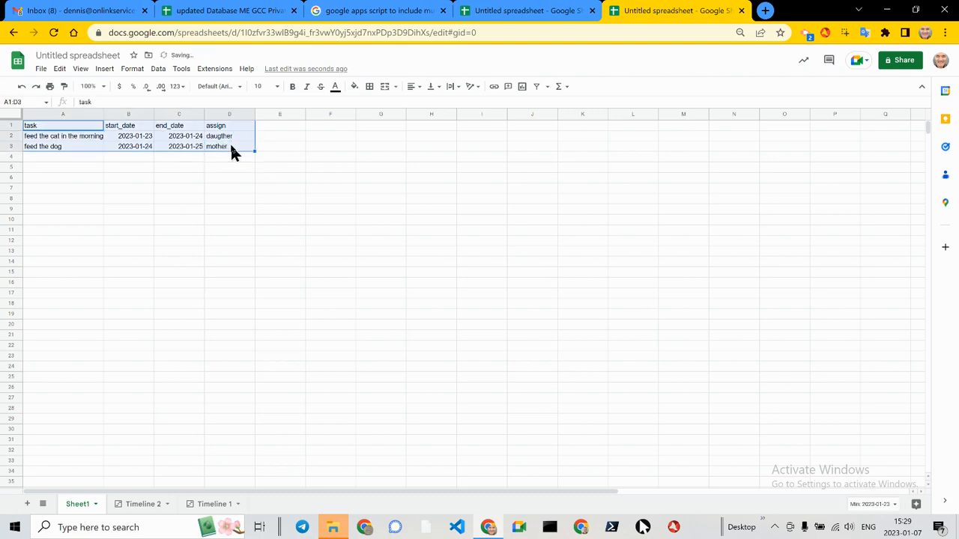
pyautogui.click(104, 69)
pyautogui.click(138, 157)
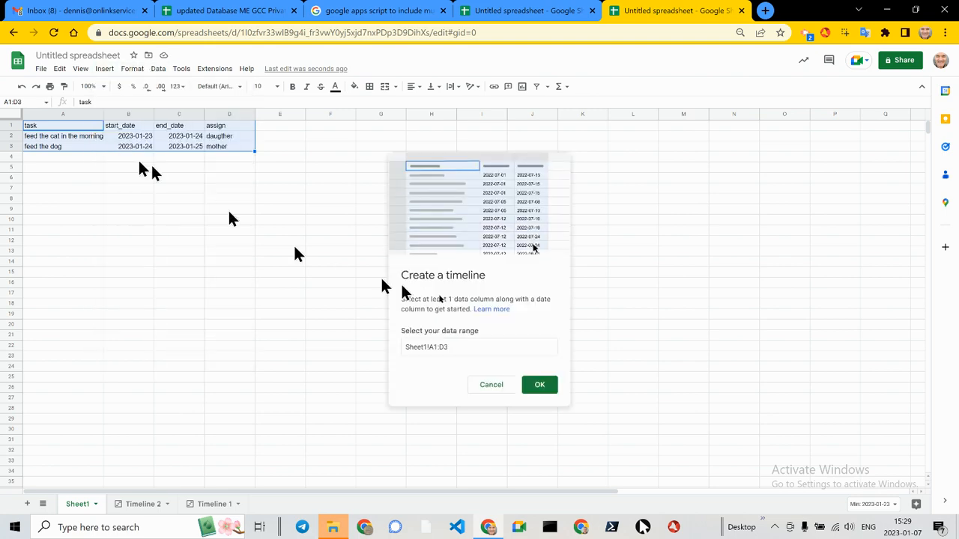
pyautogui.click(544, 390)
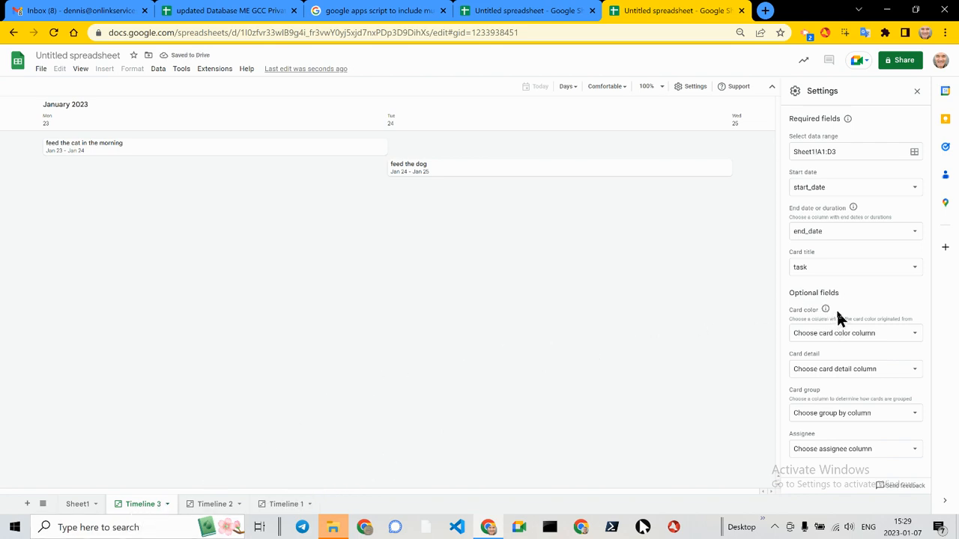
# Step: Set the new timeline's assignee column to assign and view the details of both task cards
pyautogui.click(835, 452)
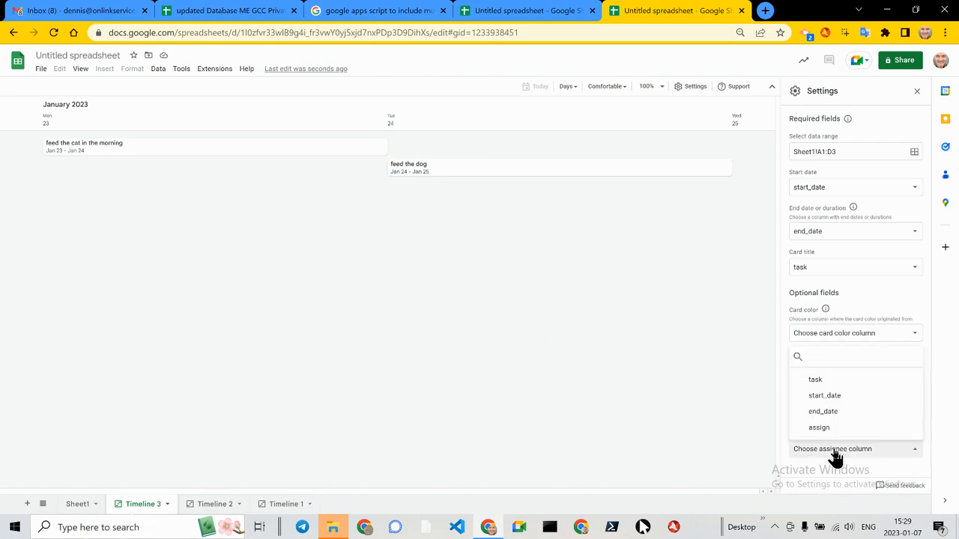
pyautogui.click(824, 427)
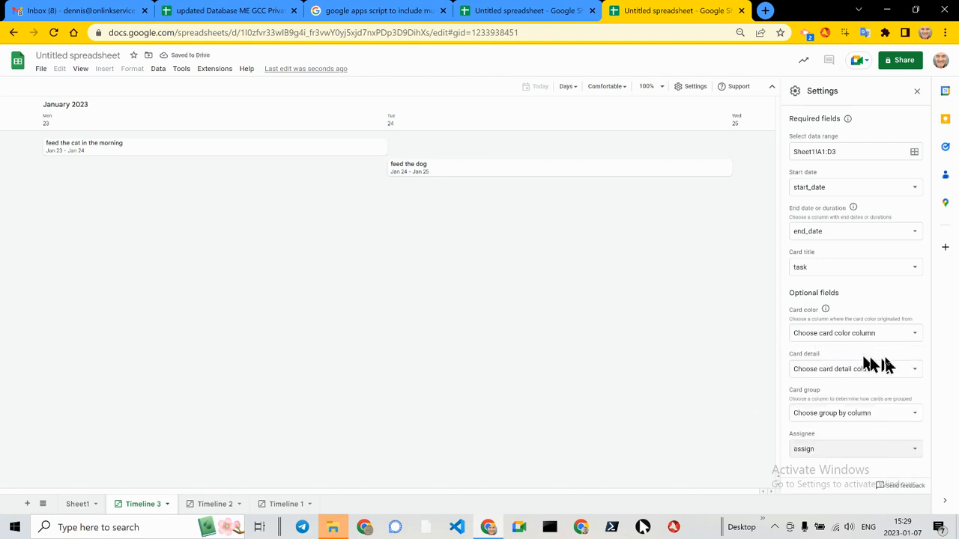
pyautogui.click(225, 154)
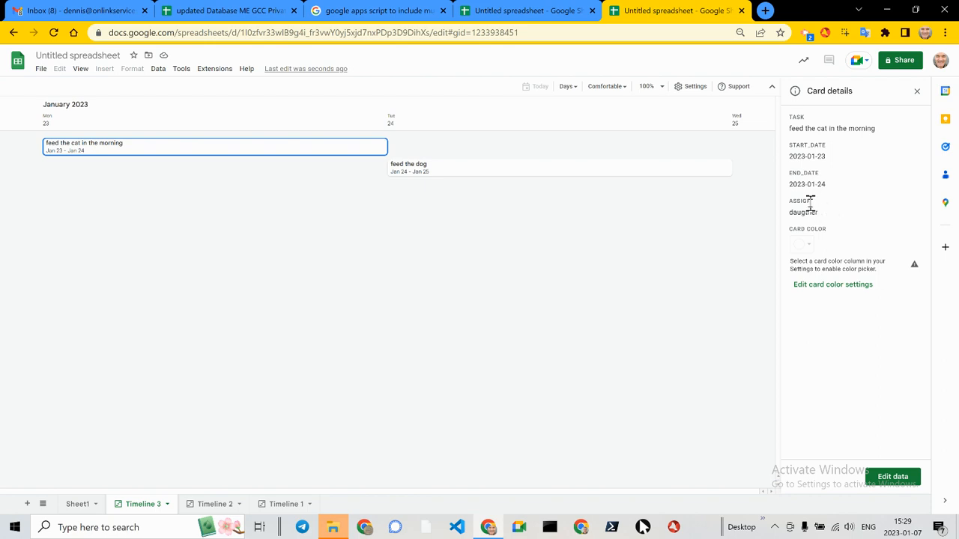
pyautogui.click(434, 171)
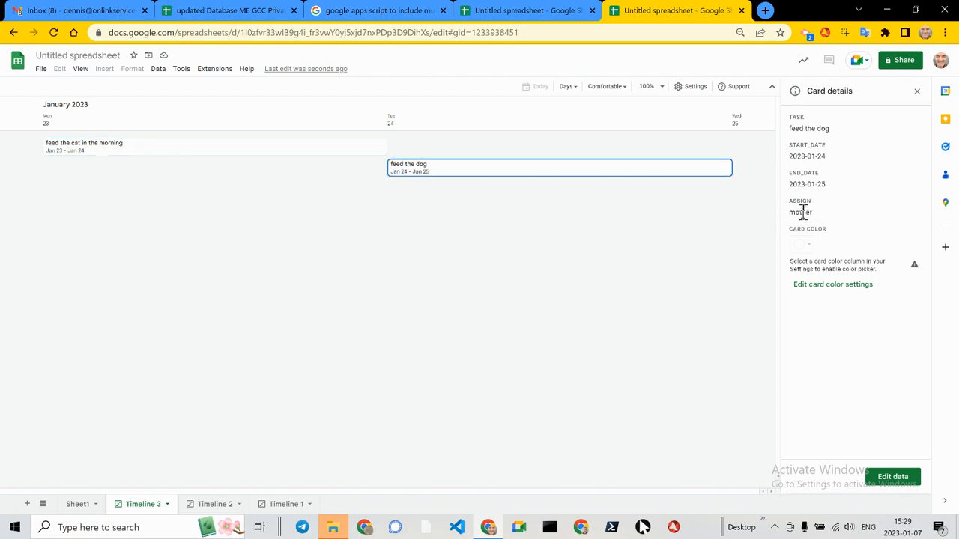
pyautogui.click(532, 14)
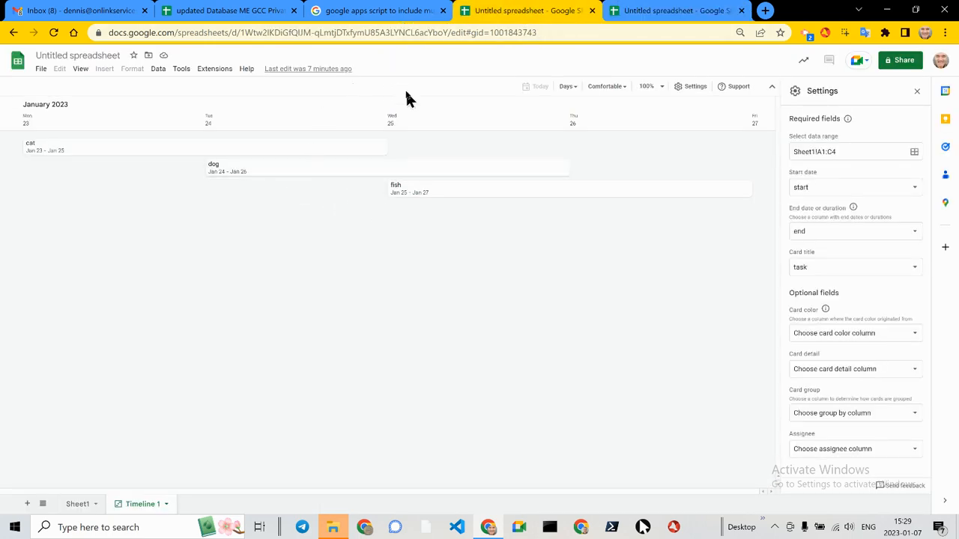
pyautogui.click(657, 12)
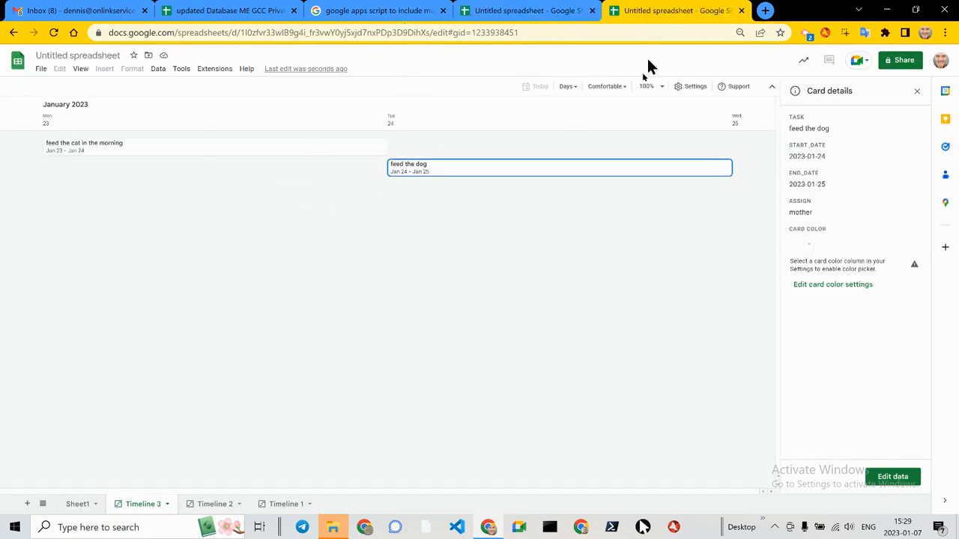
# Step: In Sheet1, replace the cat task's assignee in D2 with a people smart chip for the second suggested contact
pyautogui.click(78, 503)
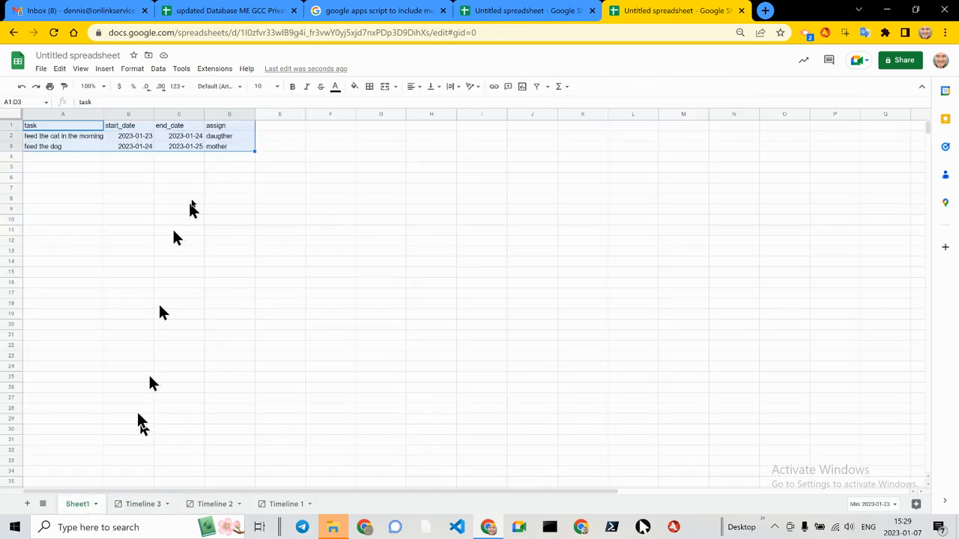
pyautogui.click(235, 135)
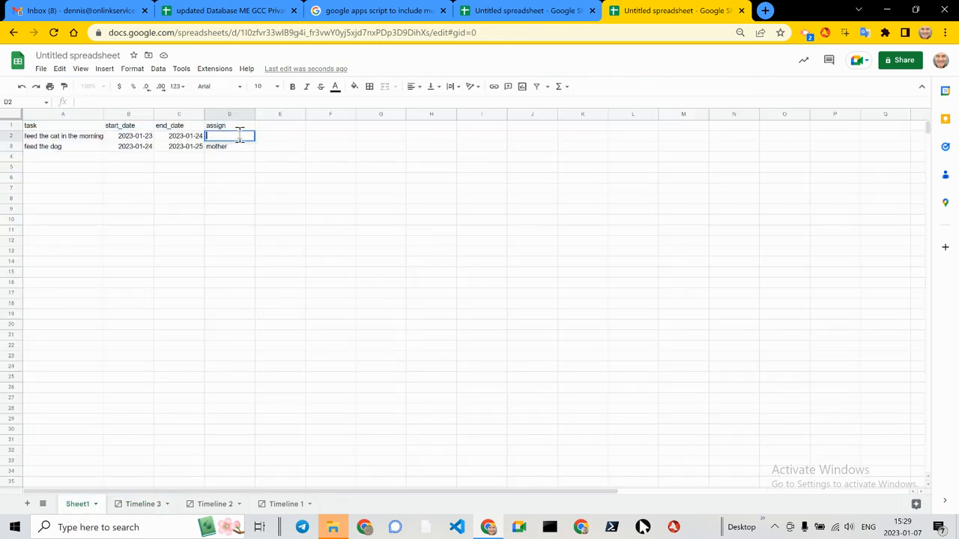
pyautogui.click(105, 69)
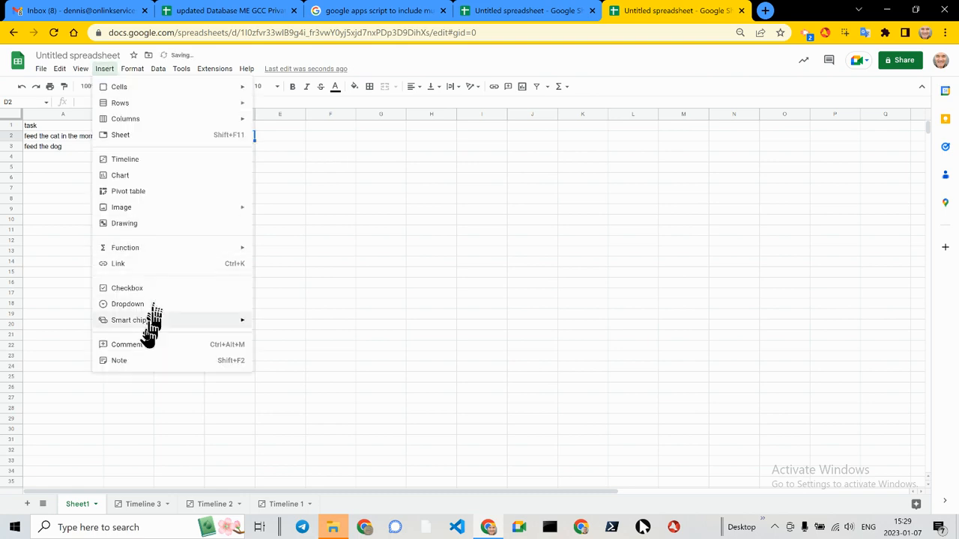
pyautogui.moveTo(150, 334)
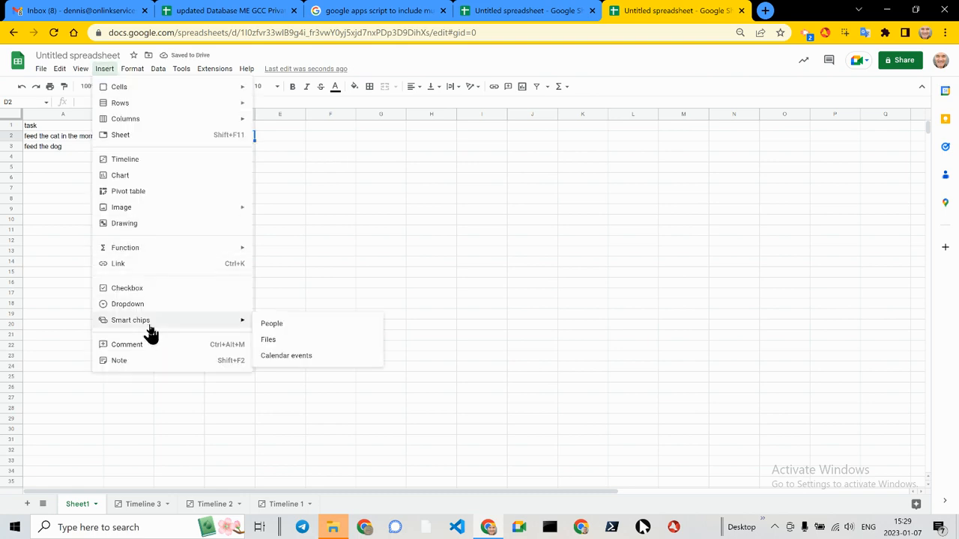
pyautogui.click(279, 326)
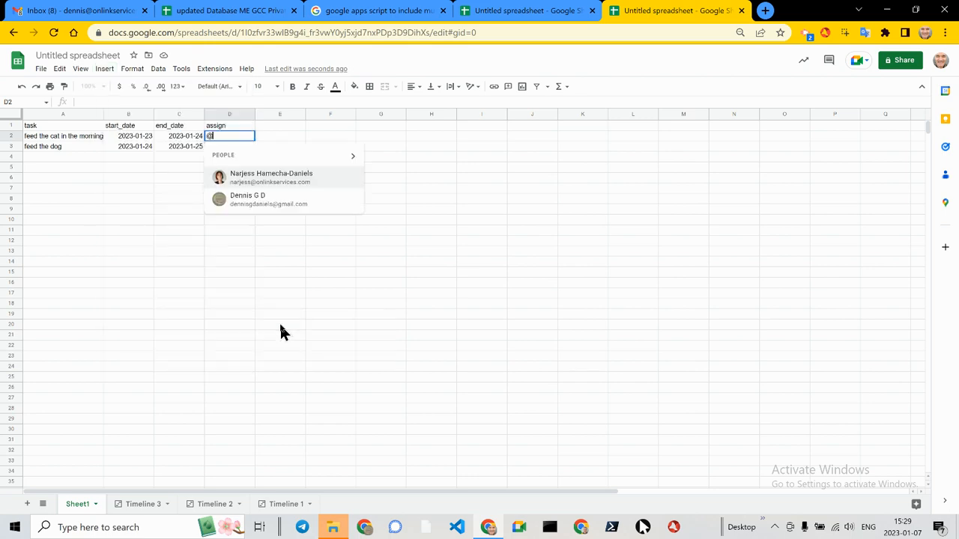
pyautogui.click(268, 199)
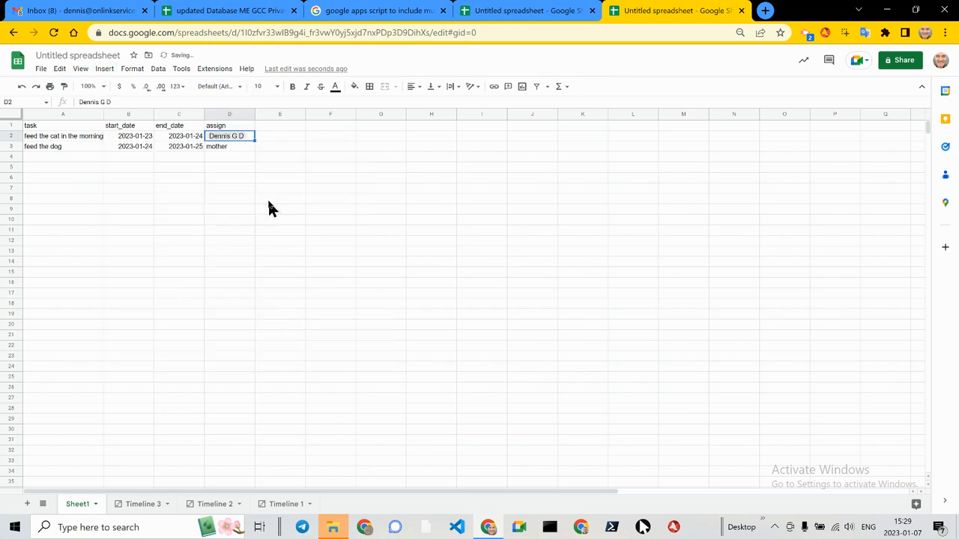
# Step: Fill the people smart chip from D2 down to D3 for the dog task
pyautogui.click(232, 146)
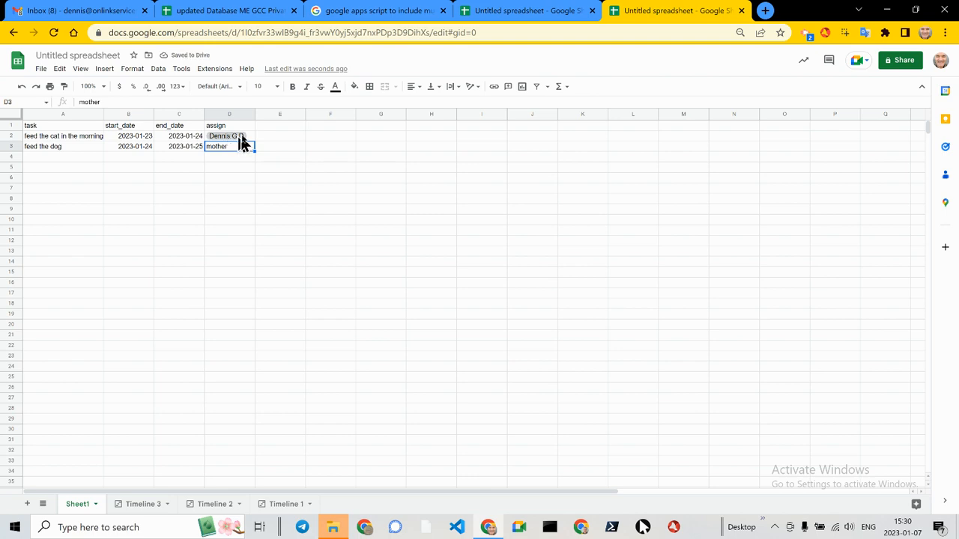
pyautogui.click(248, 133)
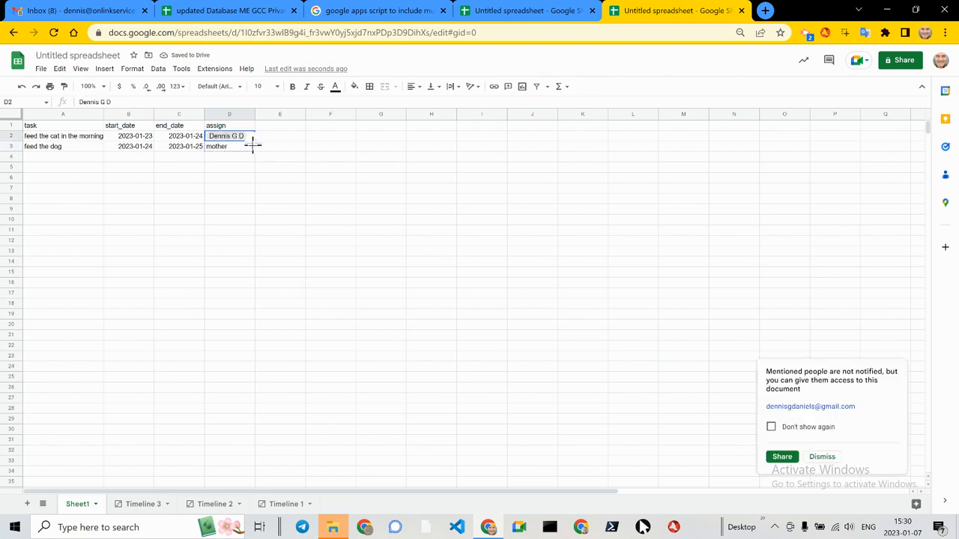
pyautogui.moveTo(253, 148); pyautogui.dragTo(254, 152)
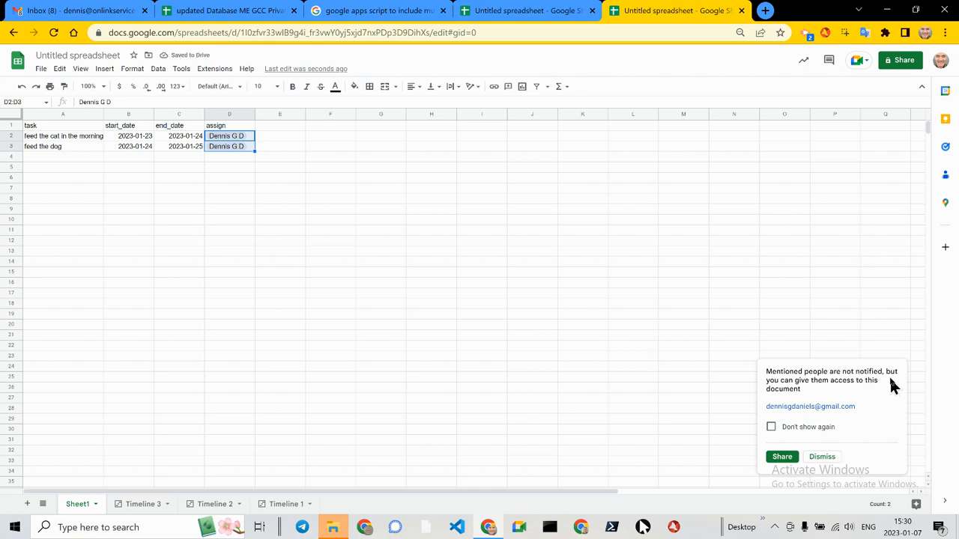
# Step: Share the spreadsheet with the mentioned person as Editor, allowing sharing outside the organization
pyautogui.click(783, 457)
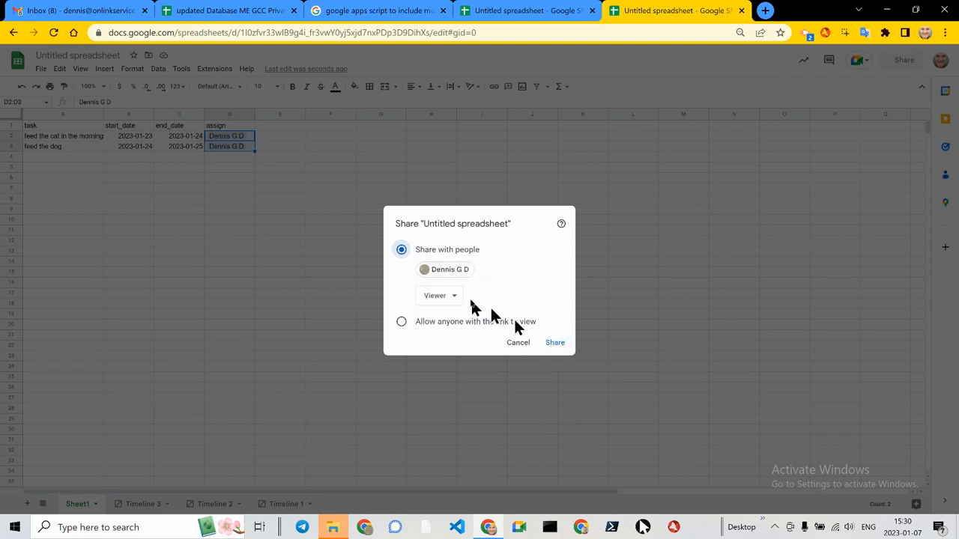
pyautogui.click(441, 296)
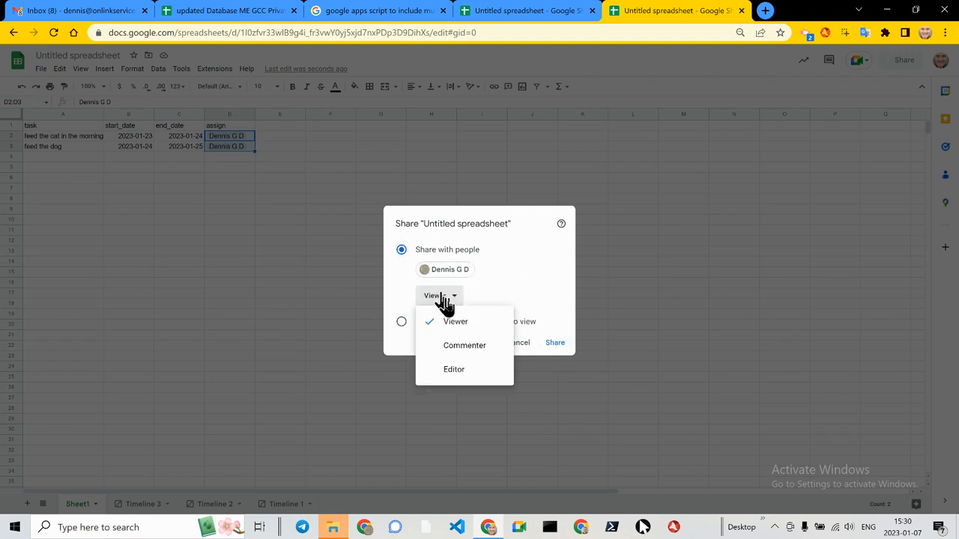
pyautogui.click(454, 369)
pyautogui.click(556, 345)
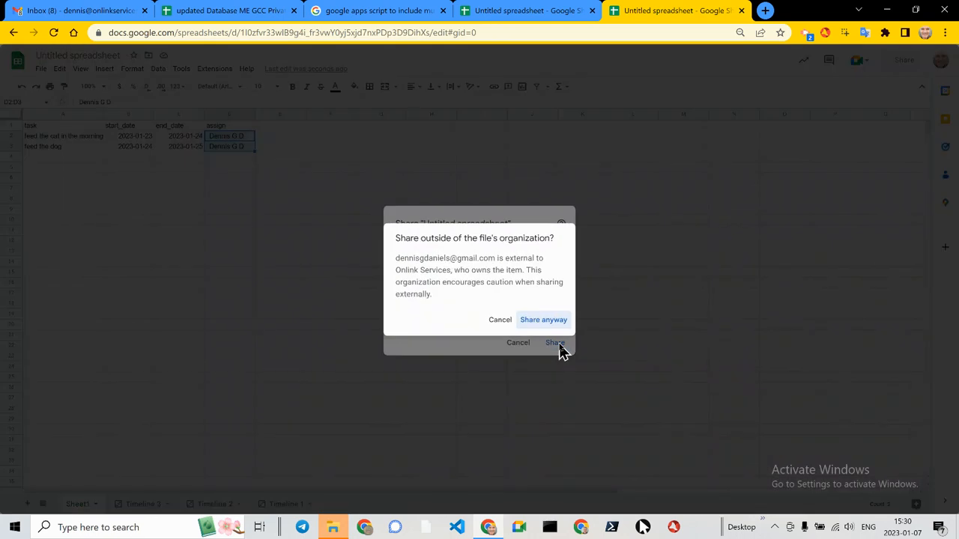
pyautogui.click(542, 322)
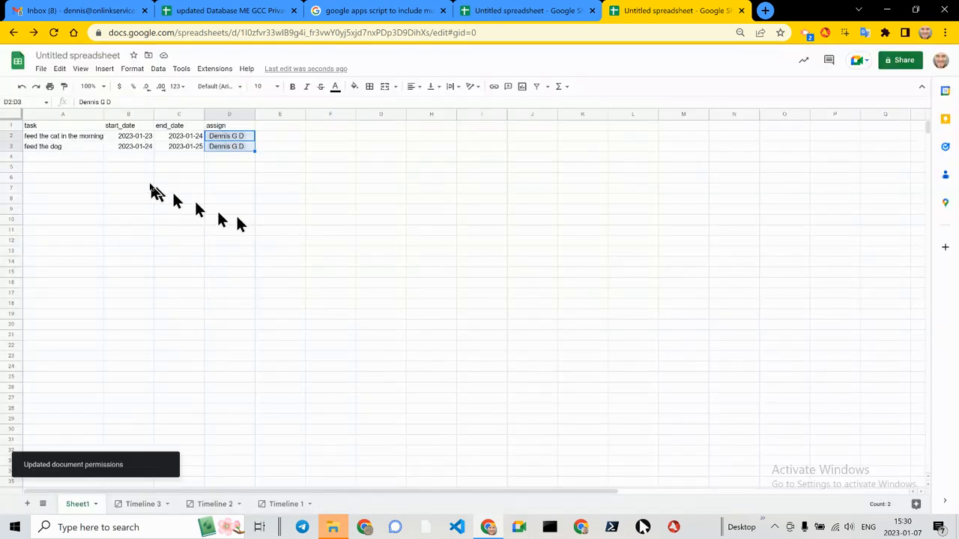
pyautogui.click(149, 181)
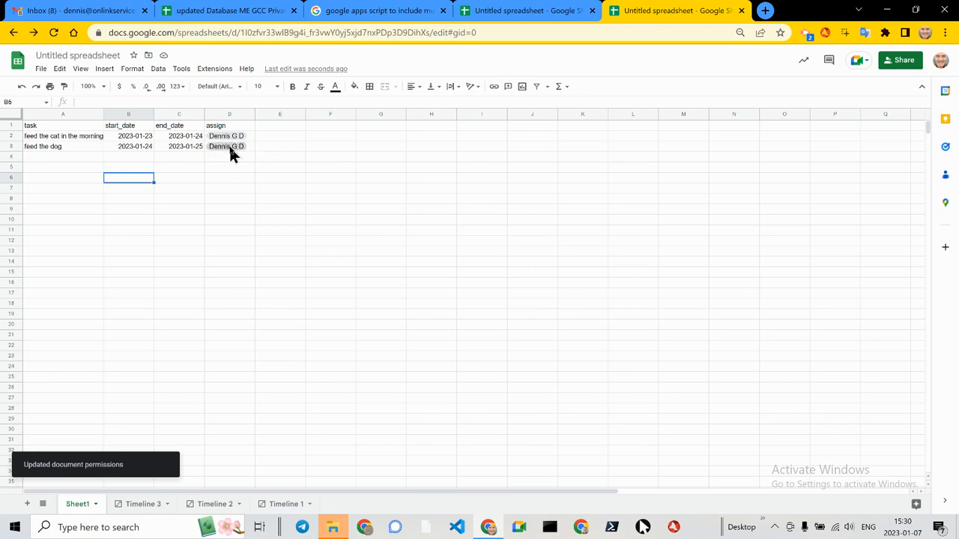
# Step: Insert a new timeline view from Sheet1's task table in A1:D3
pyautogui.moveTo(231, 153)
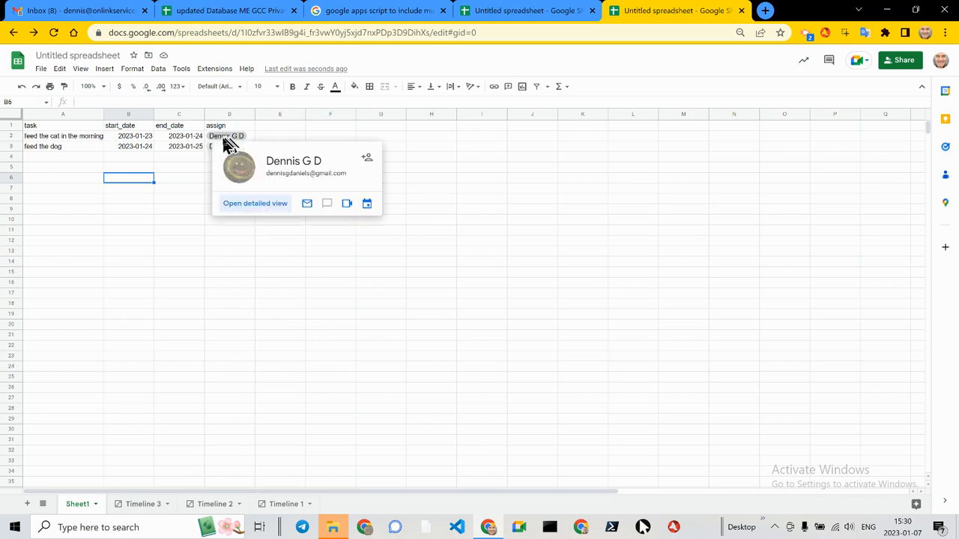
pyautogui.click(42, 130)
pyautogui.keyDown('shift'); pyautogui.click(239, 146); pyautogui.keyUp('shift')
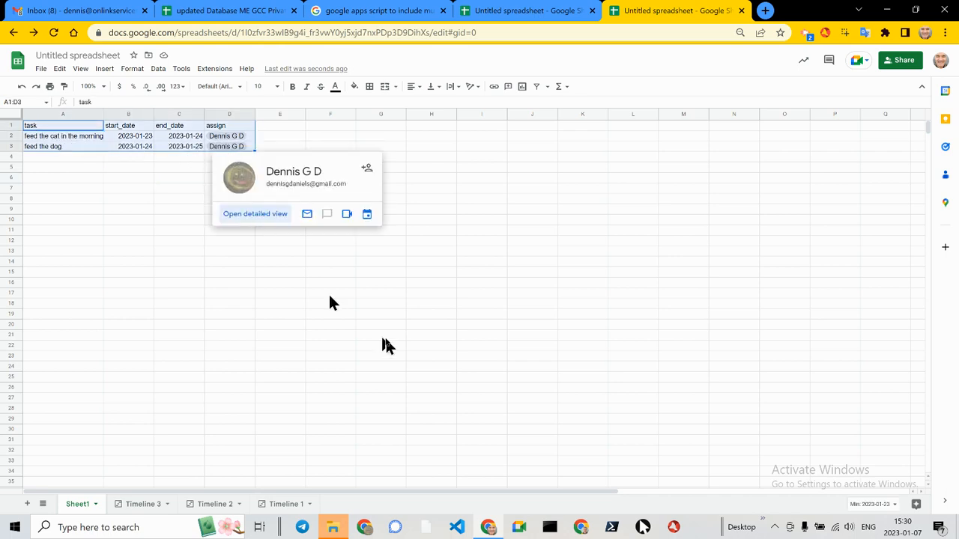
pyautogui.click(84, 71)
pyautogui.click(138, 160)
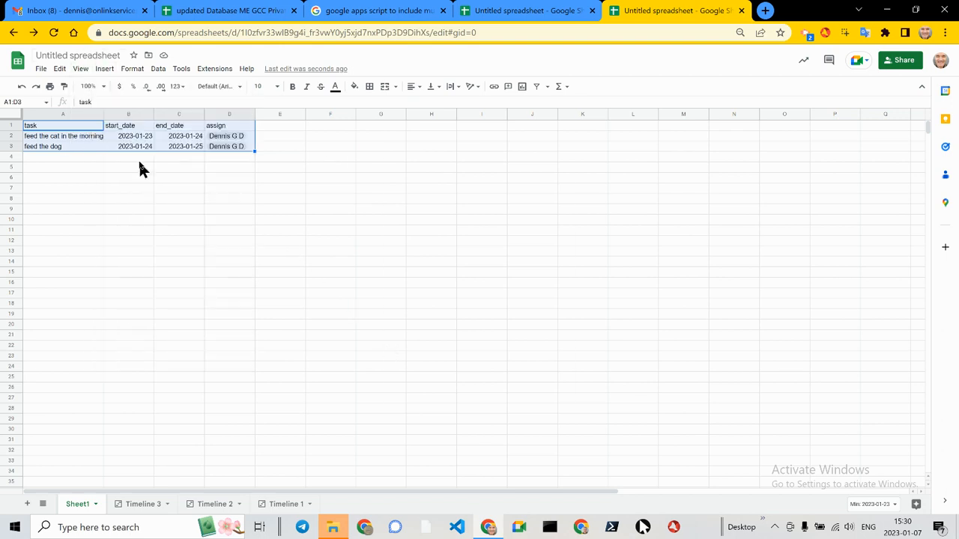
pyautogui.click(540, 383)
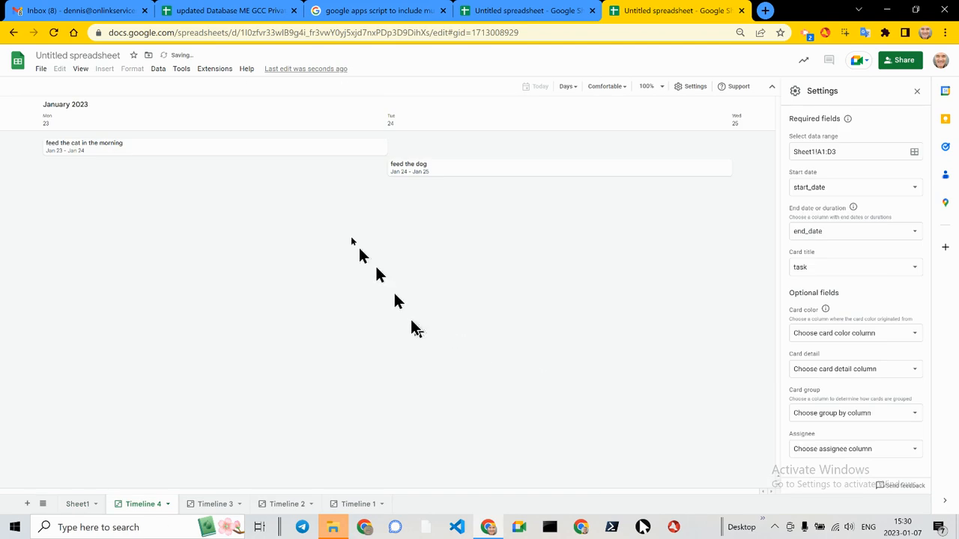
# Step: View the card details of both tasks in the new timeline, and open the dog task's source data
pyautogui.click(293, 154)
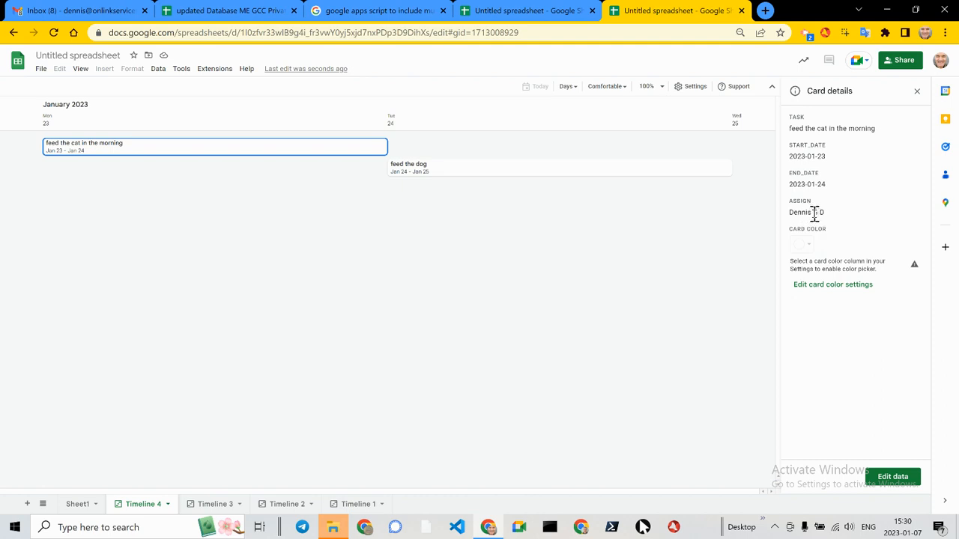
pyautogui.moveTo(825, 214); pyautogui.dragTo(791, 214)
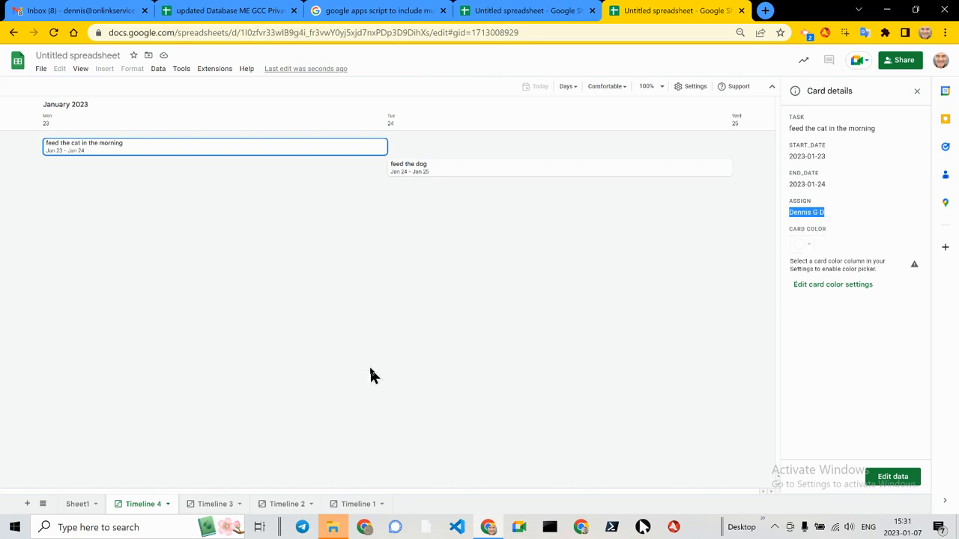
pyautogui.click(417, 174)
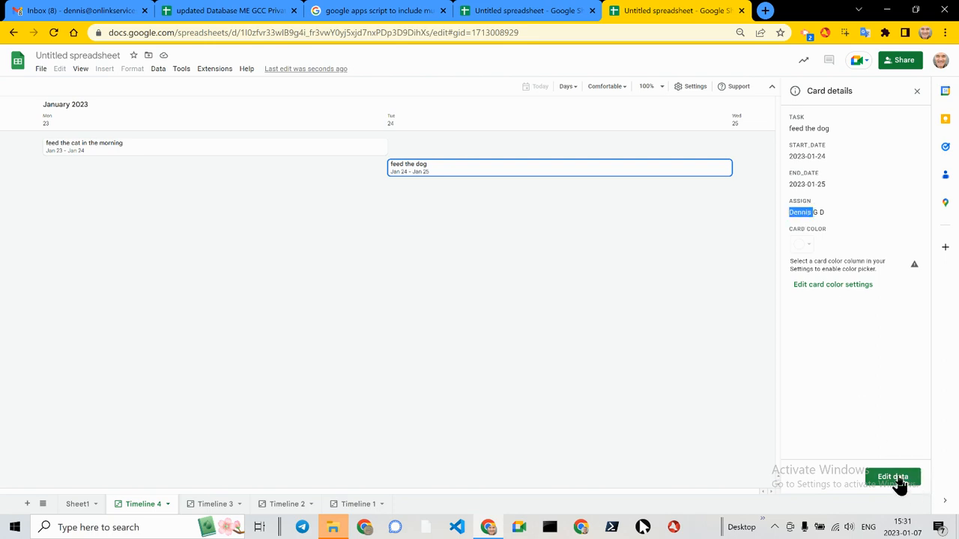
pyautogui.click(897, 480)
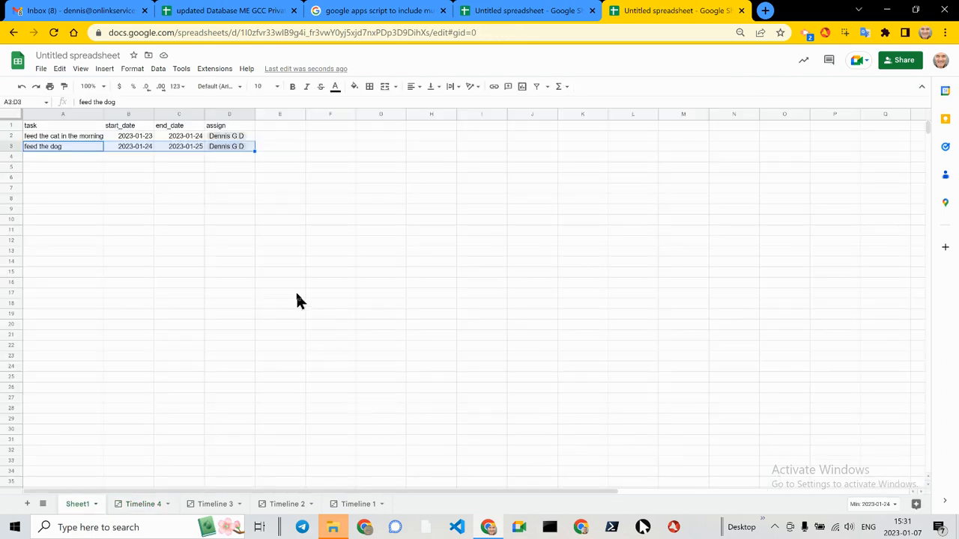
# Step: Email the dog task's assignee from the D3 people chip with the subject "this is a timeline message", and close the compose window
pyautogui.moveTo(228, 152)
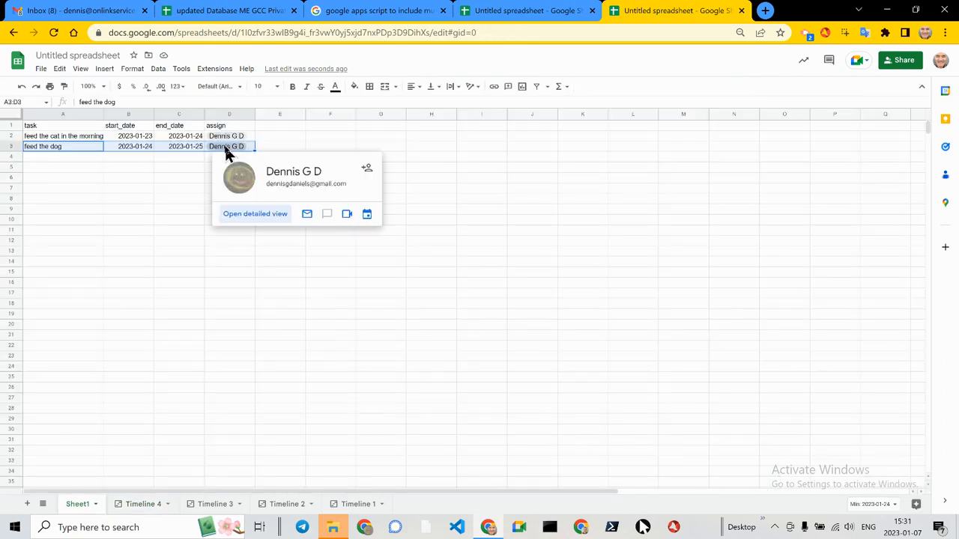
pyautogui.click(307, 215)
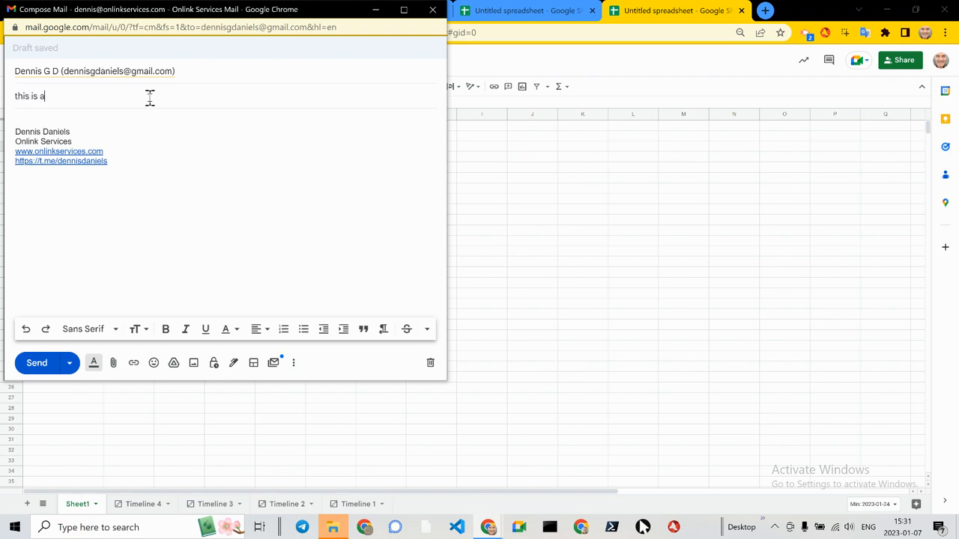
pyautogui.write('eline message')
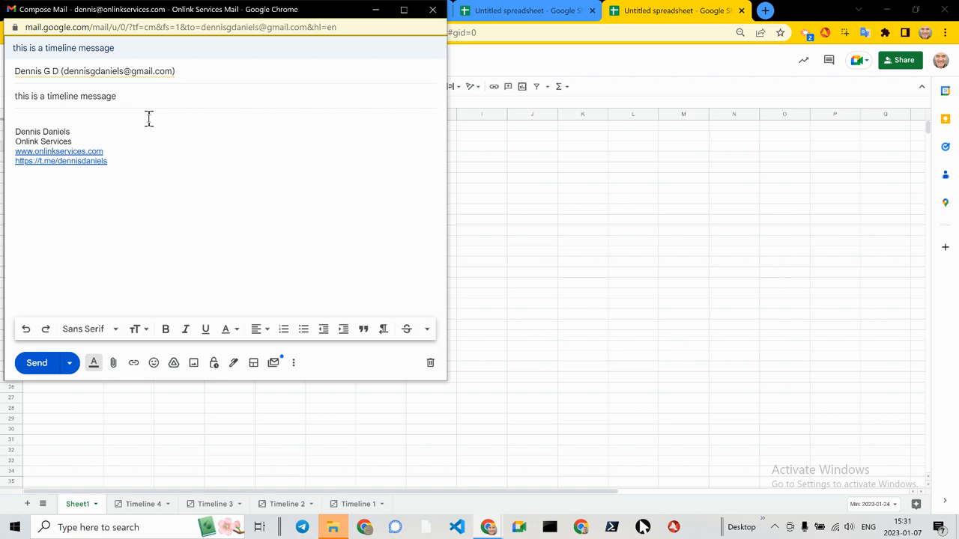
pyautogui.click(45, 365)
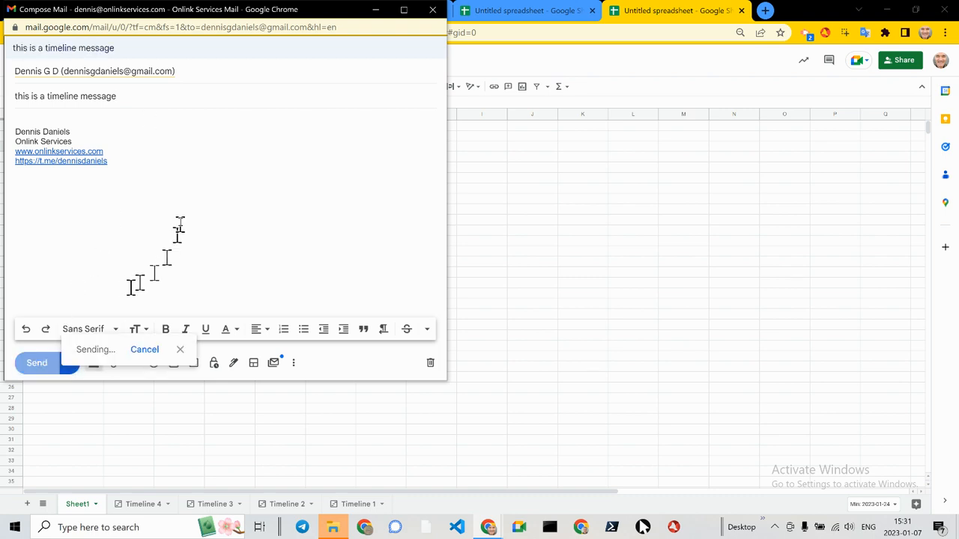
pyautogui.click(433, 10)
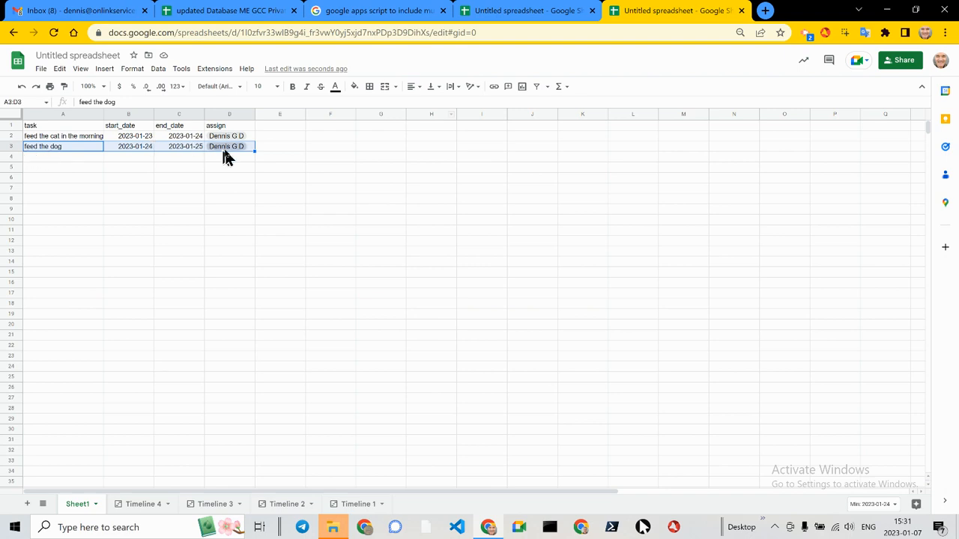
pyautogui.click(11, 146)
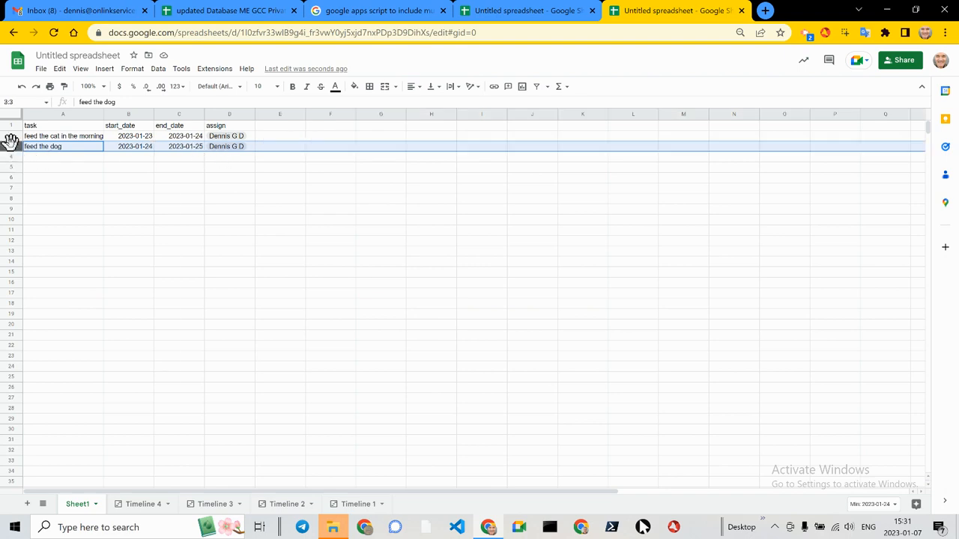
pyautogui.rightClick(11, 142)
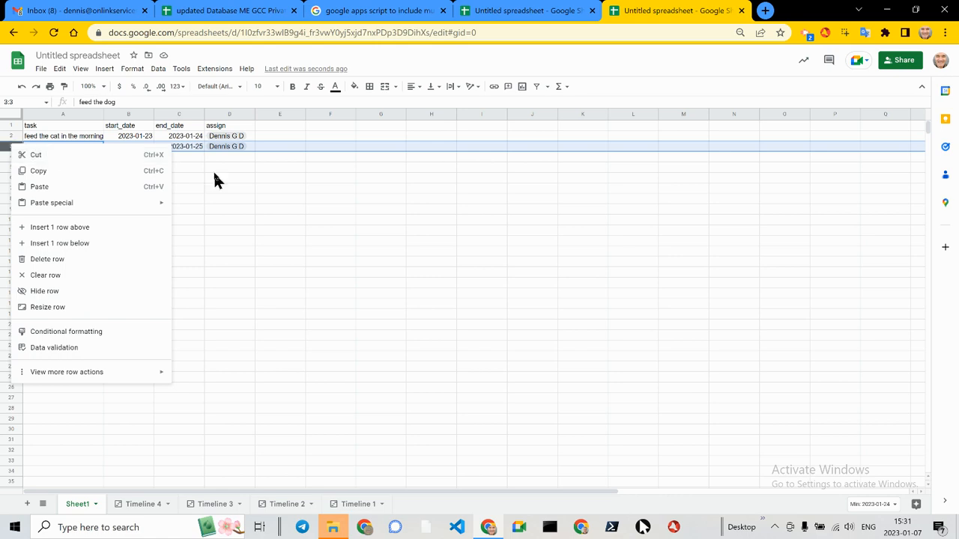
pyautogui.click(297, 191)
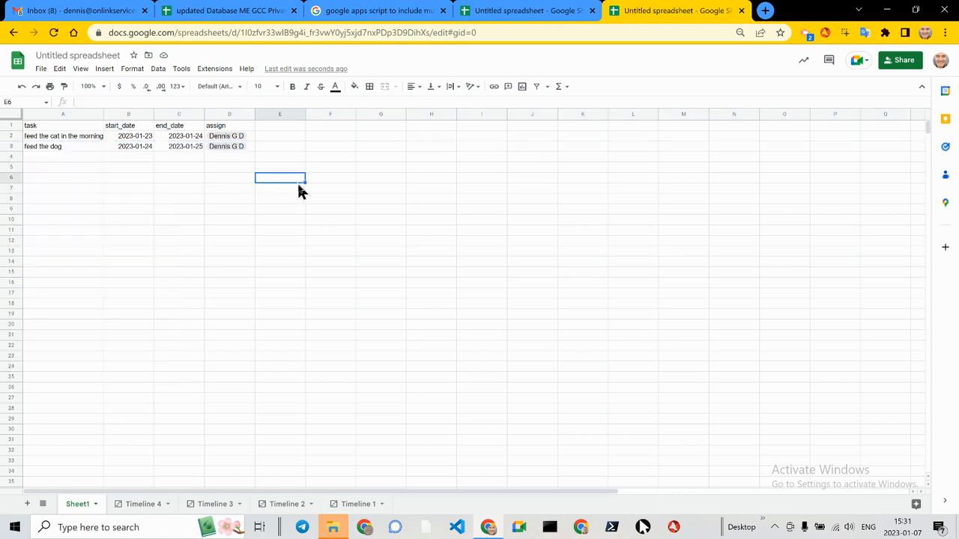
# Step: View the card details of the dog task in Timeline 4
pyautogui.click(143, 505)
pyautogui.click(529, 172)
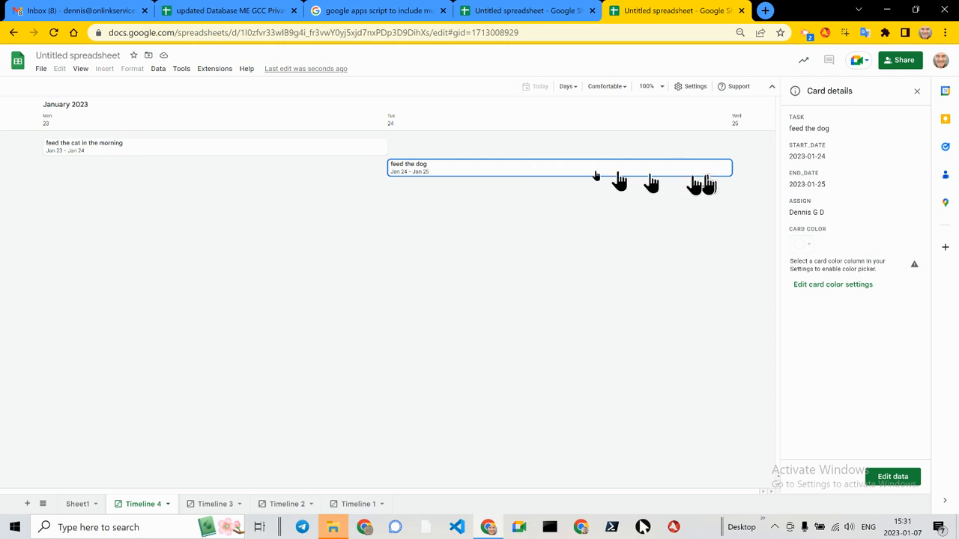
pyautogui.click(360, 171)
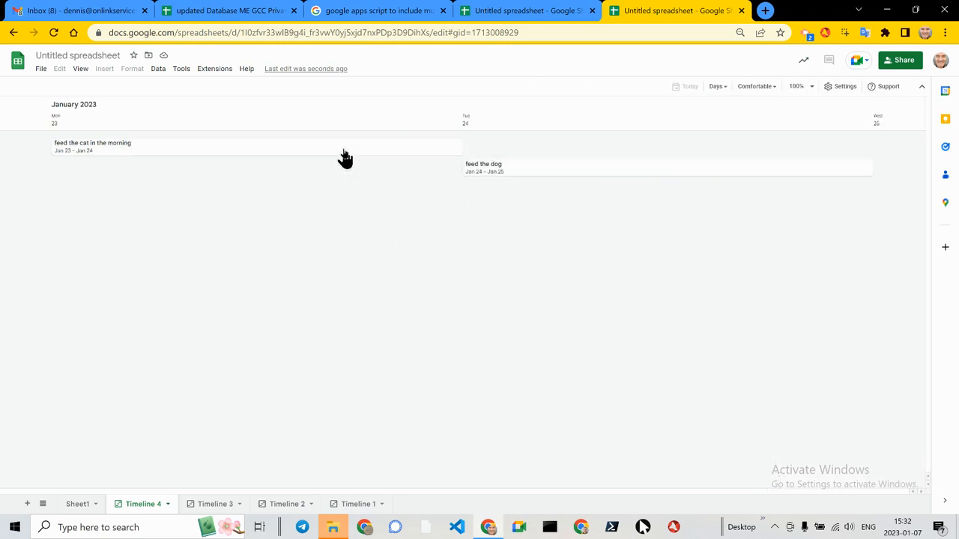
pyautogui.click(598, 176)
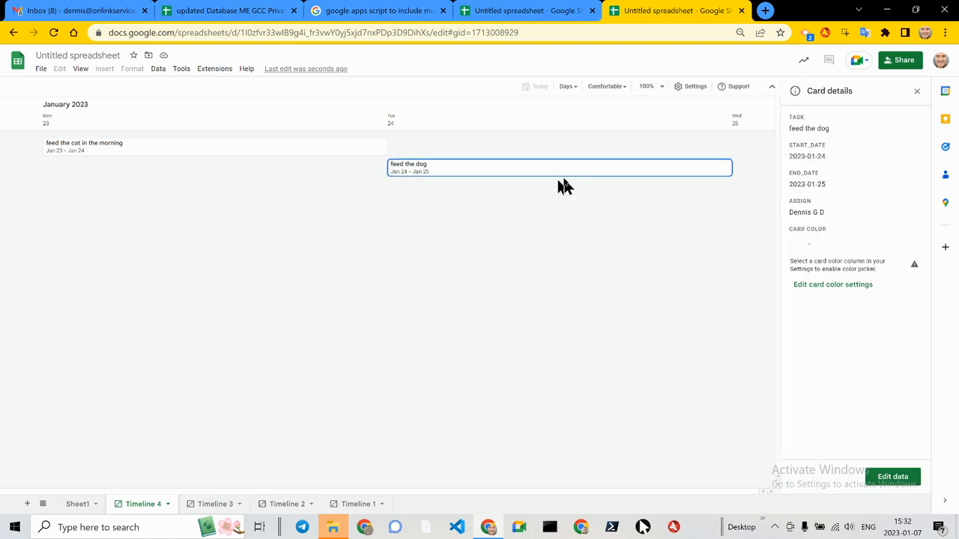
# Step: Close the other untitled spreadsheet with the cat, dog and fish timeline, and return to Sheet1 of the task spreadsheet
pyautogui.click(505, 12)
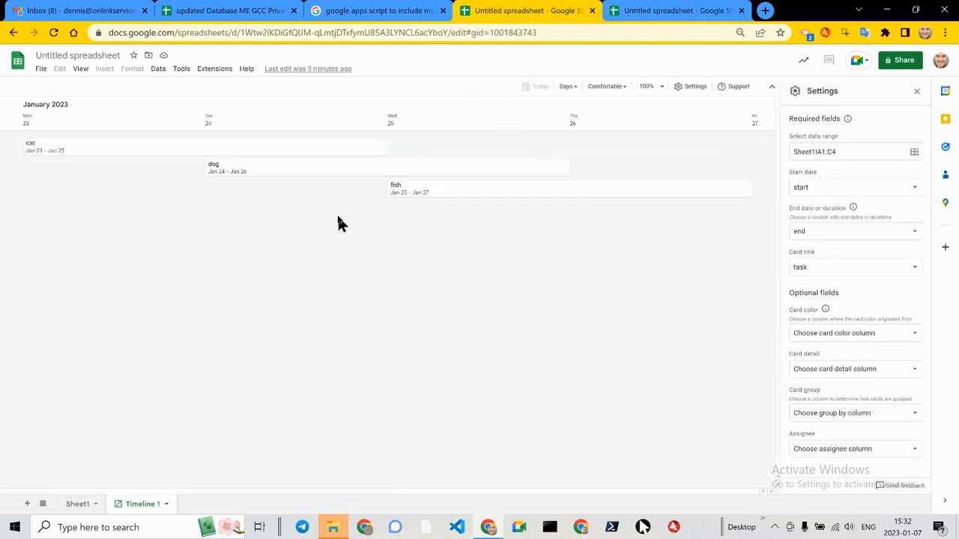
pyautogui.click(592, 11)
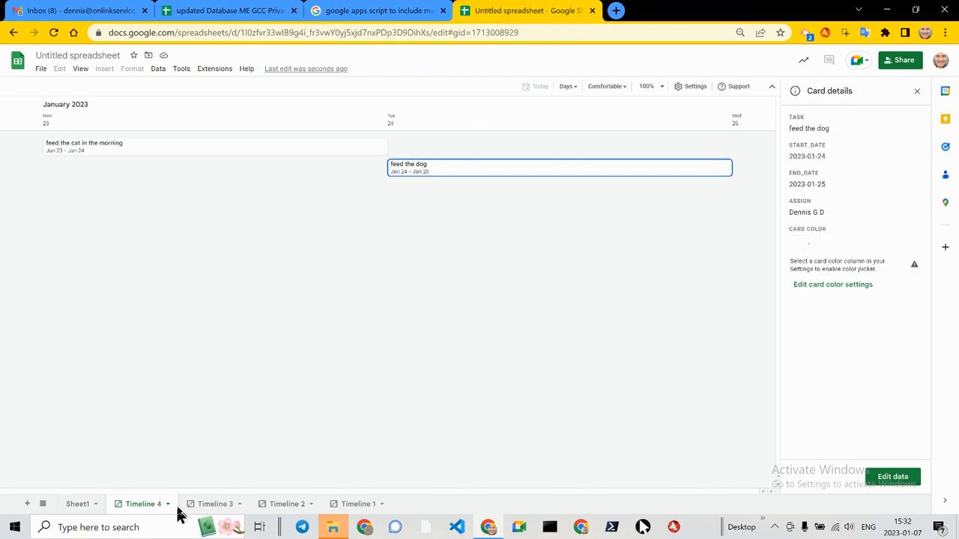
pyautogui.click(80, 506)
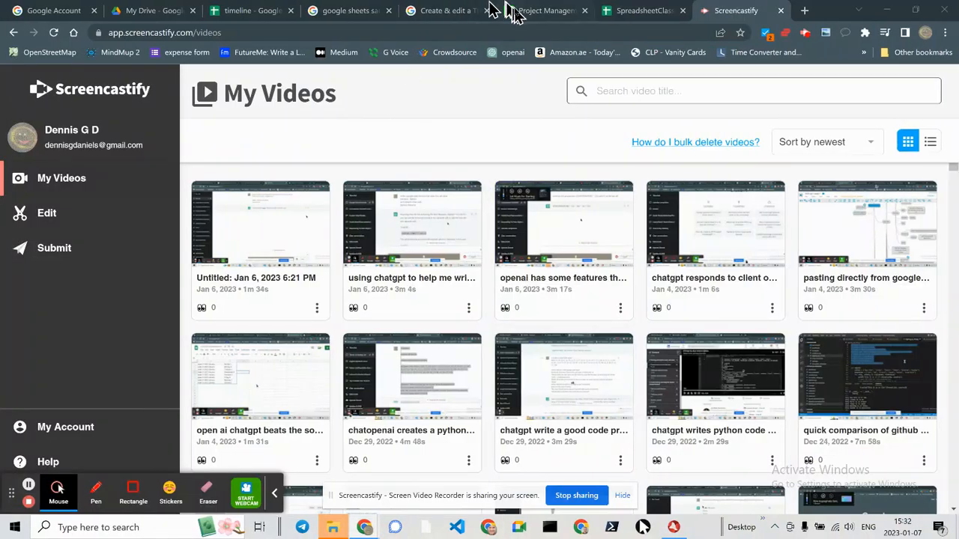
pyautogui.click(358, 14)
pyautogui.click(363, 32)
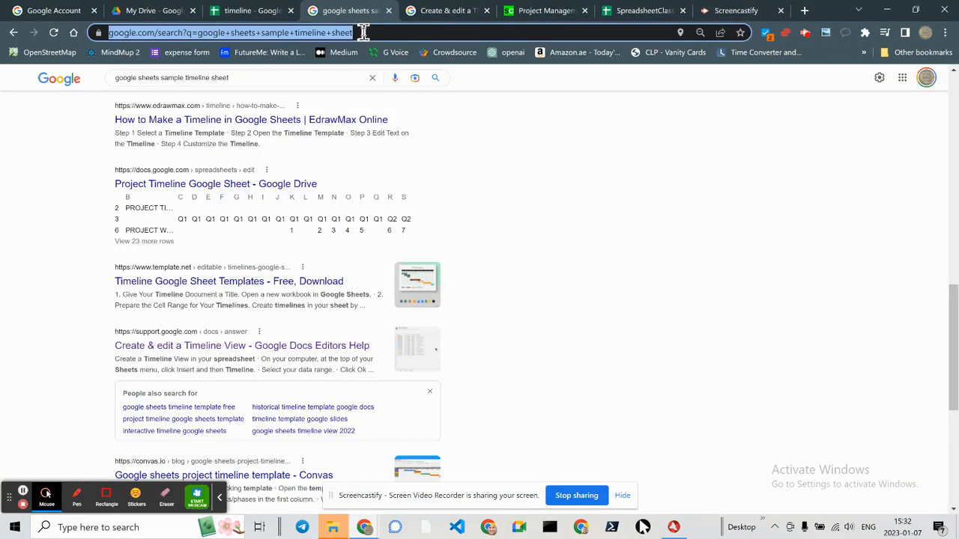
pyautogui.write('gmailc.com')
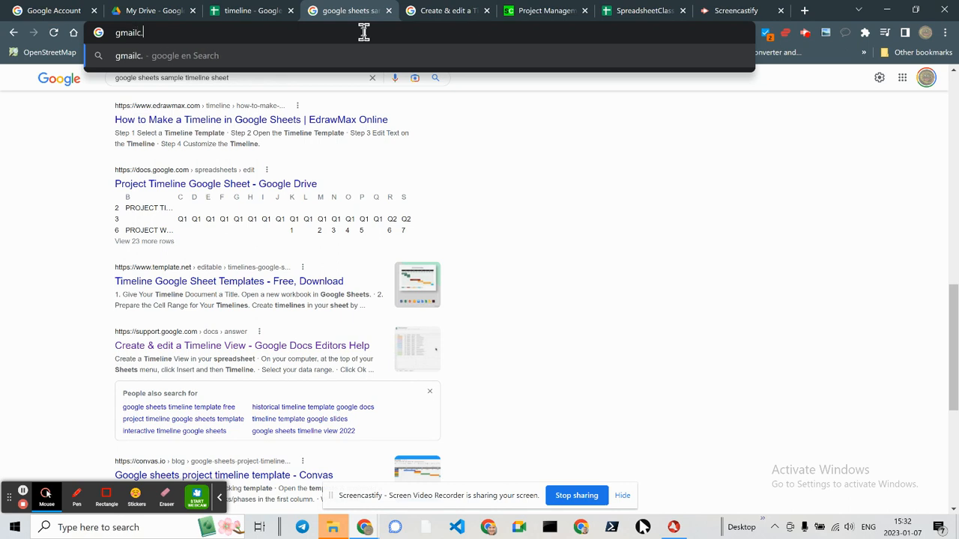
pyautogui.press('Return')
# Step: Load gmail.com in the current tab of the recipient's browser window
pyautogui.click(364, 32)
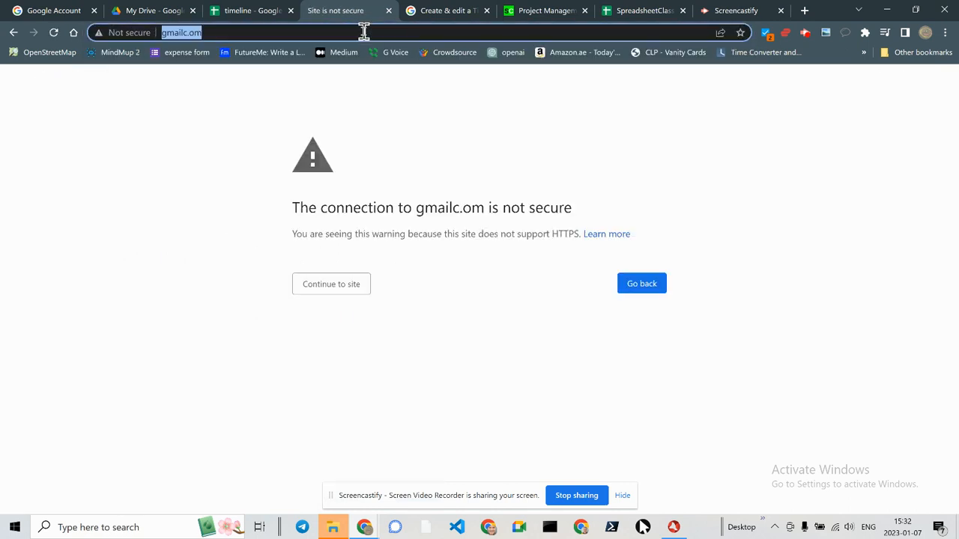
pyautogui.write('gmia')
pyautogui.press('BackSpace')
pyautogui.press('BackSpace')
pyautogui.write('ai')
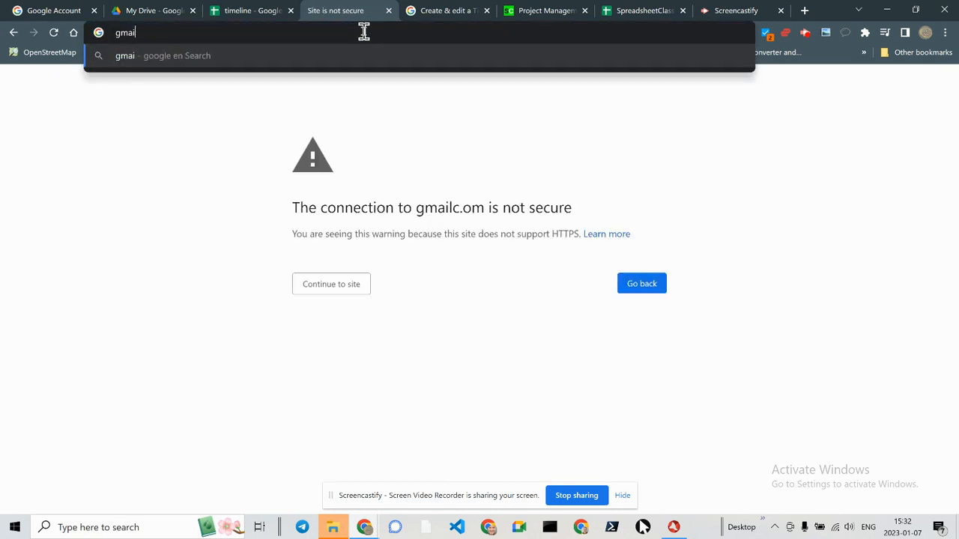
pyautogui.write('l.com')
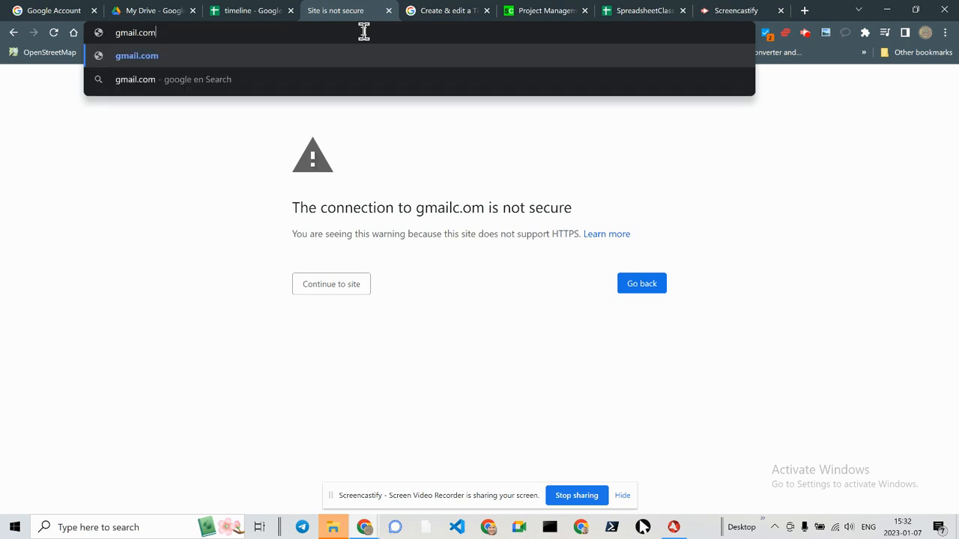
pyautogui.press('Return')
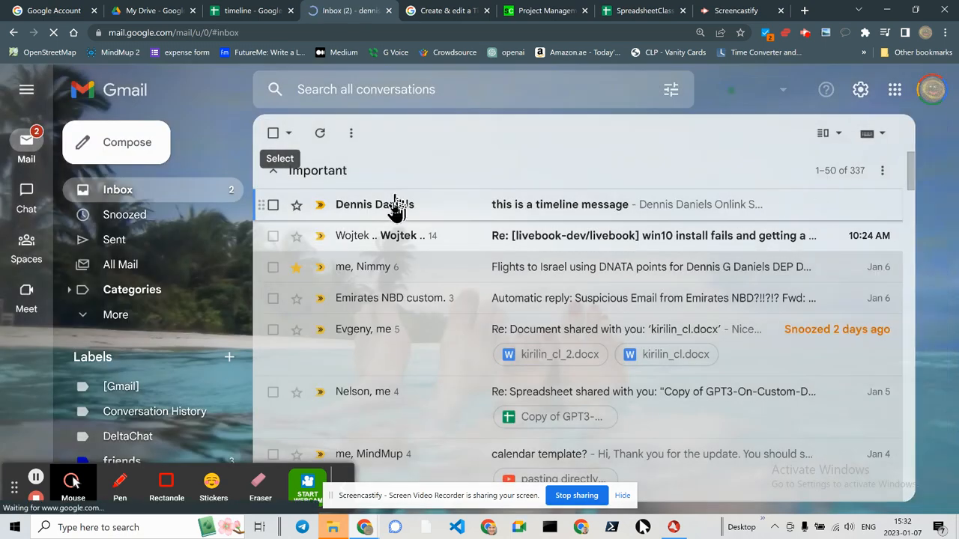
# Step: Read the received email "this is a timeline message" and return to the inbox
pyautogui.click(396, 206)
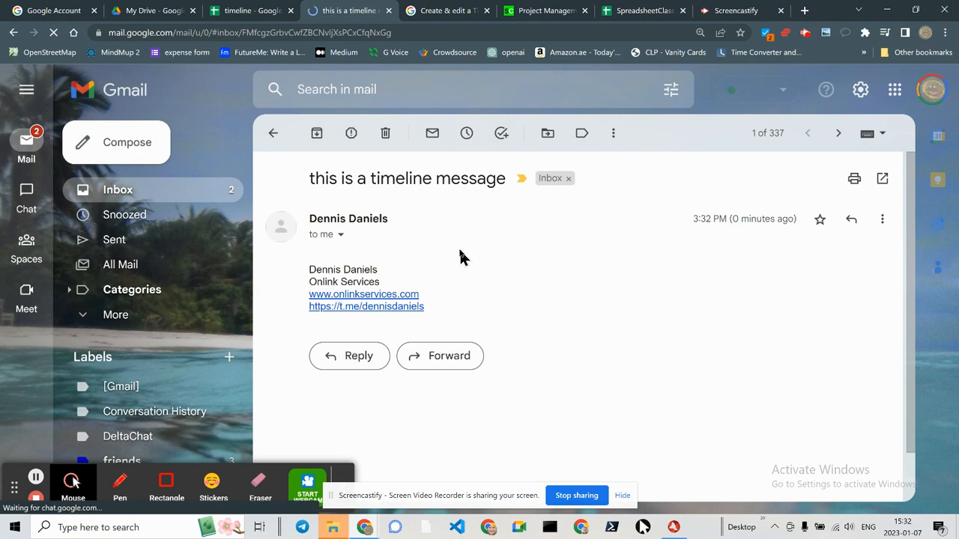
pyautogui.moveTo(358, 179); pyautogui.dragTo(445, 182)
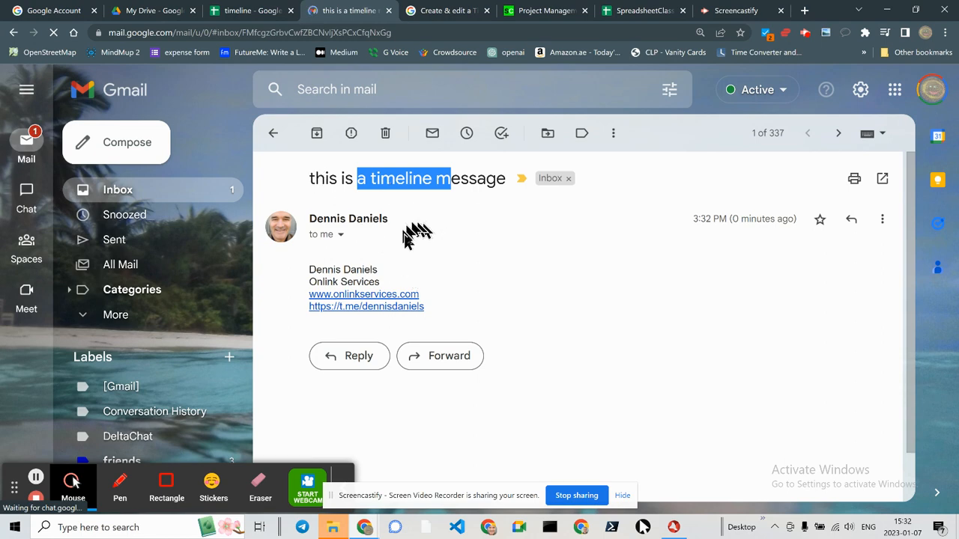
pyautogui.click(273, 132)
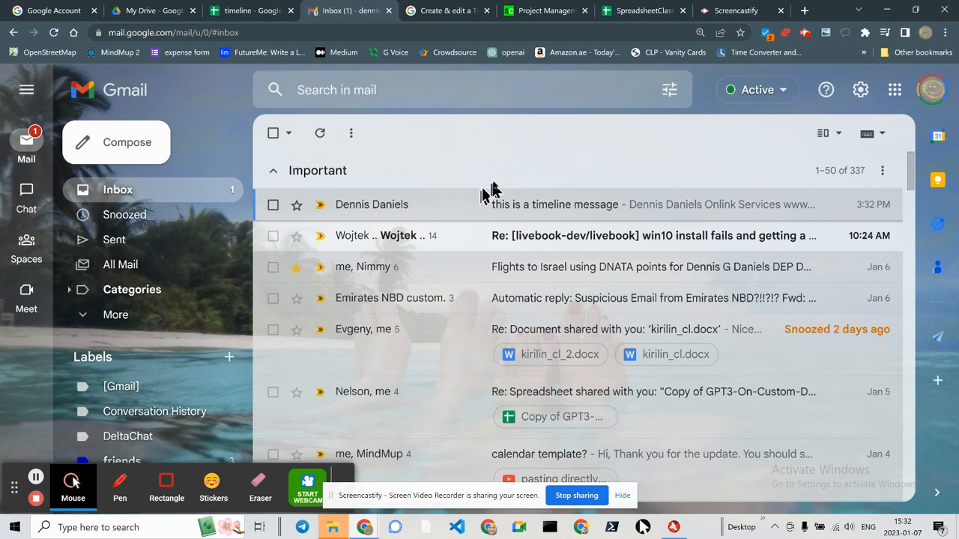
# Step: Switch back to the Google Sheets window and rename the spreadsheet as "shared timeline"
pyautogui.hotkey('alt', 'Tab')
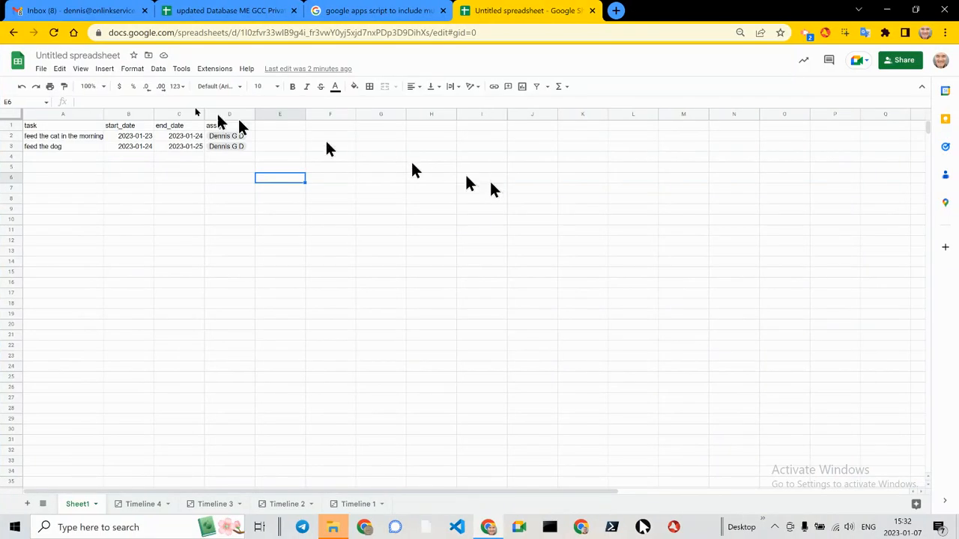
pyautogui.click(110, 56)
pyautogui.write('sha')
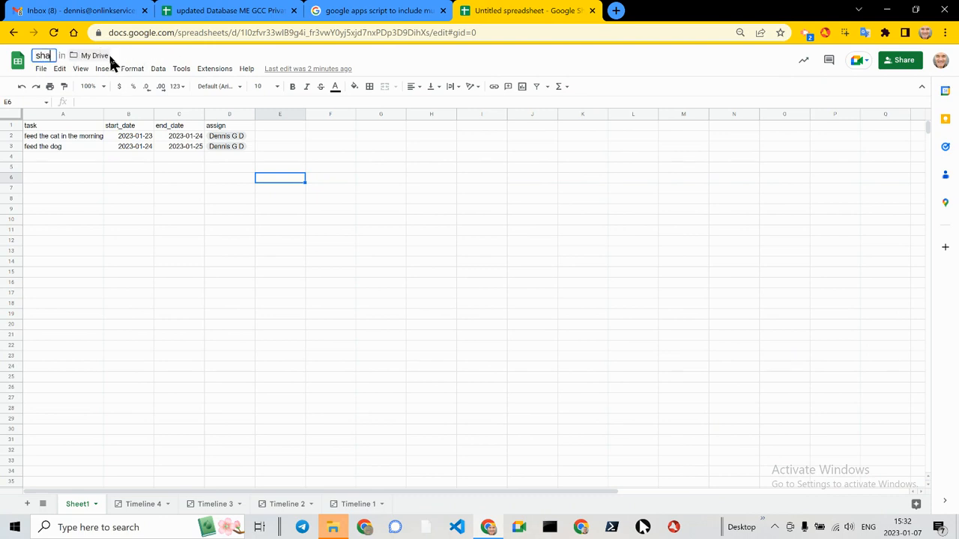
pyautogui.write('reed timeline')
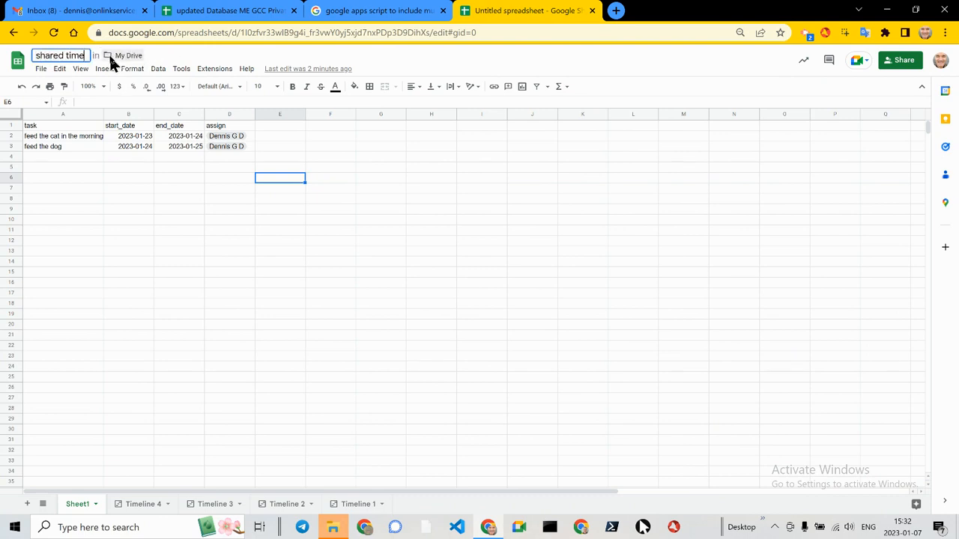
pyautogui.press('Return')
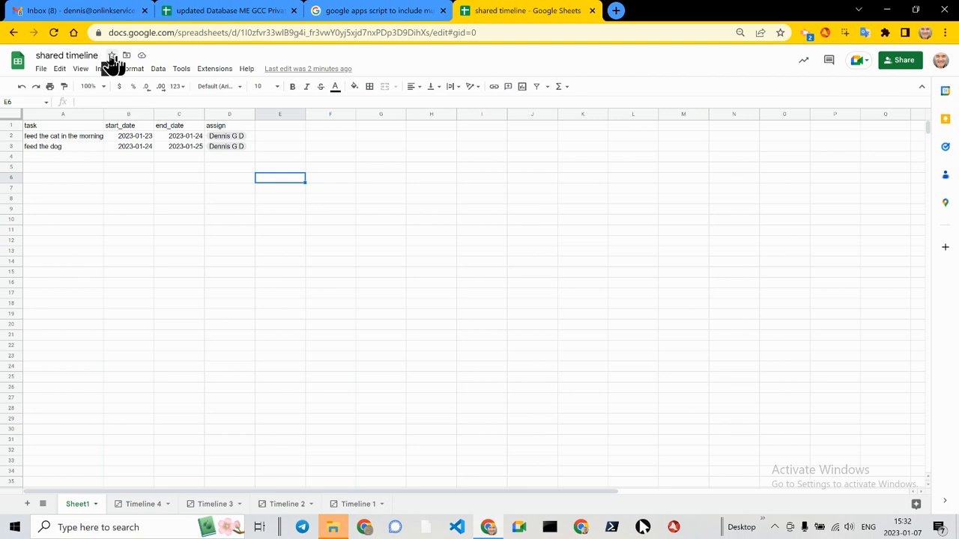
# Step: Share the "shared timeline" spreadsheet with the task assignee as Editor with notification on, and confirm sharing outside the organization
pyautogui.click(903, 65)
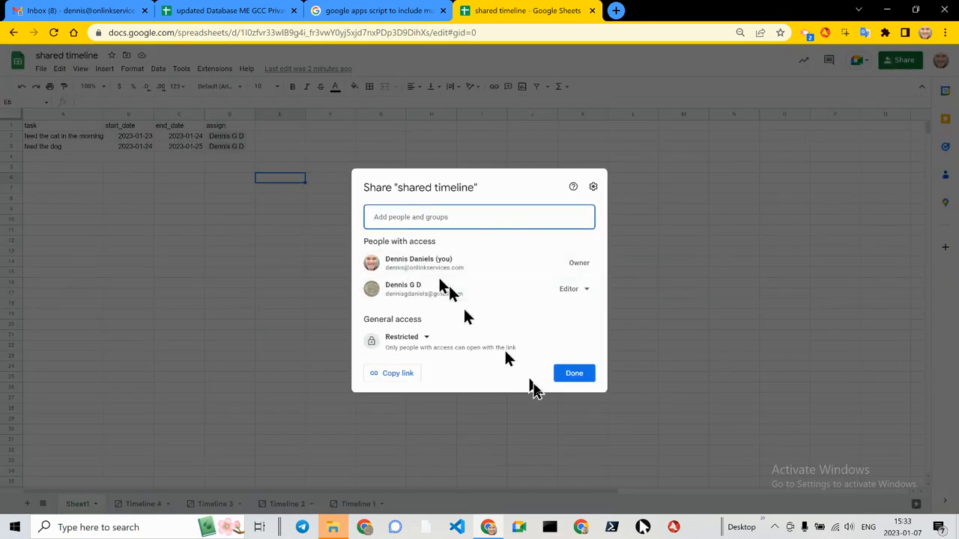
pyautogui.click(439, 218)
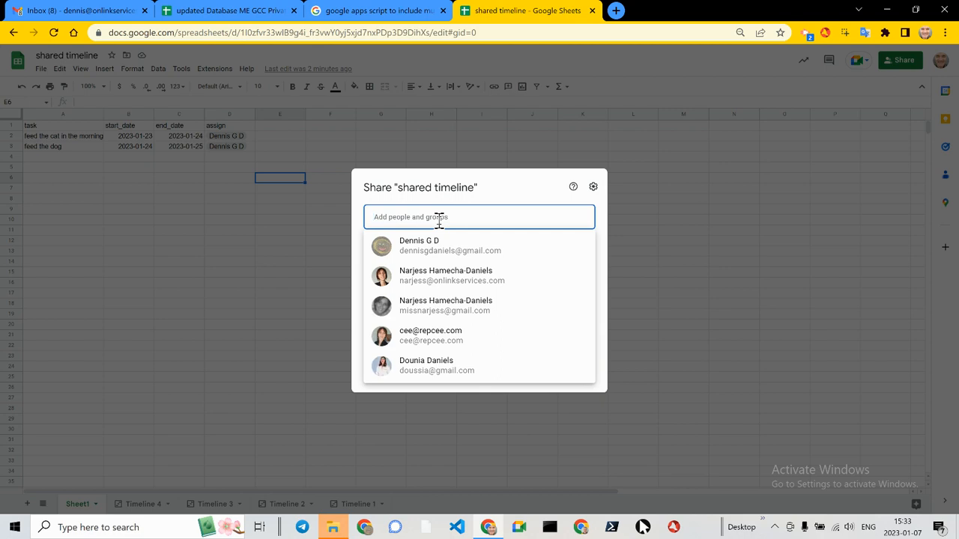
pyautogui.write('dennis G D')
pyautogui.click(452, 246)
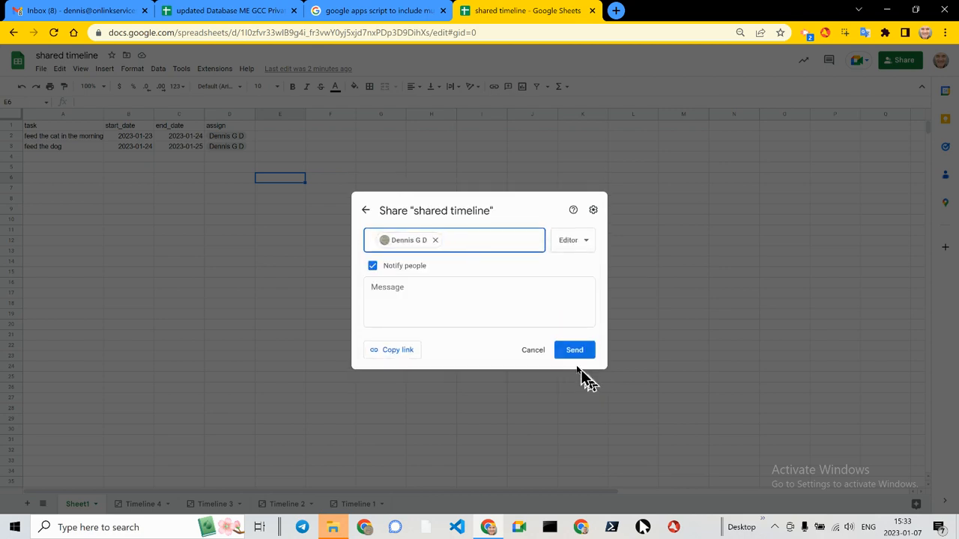
pyautogui.click(577, 352)
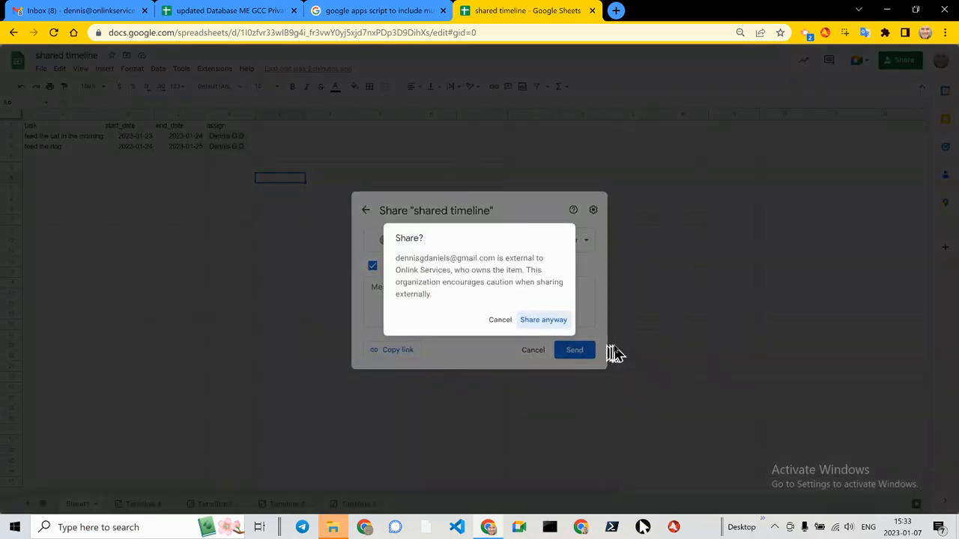
pyautogui.click(556, 320)
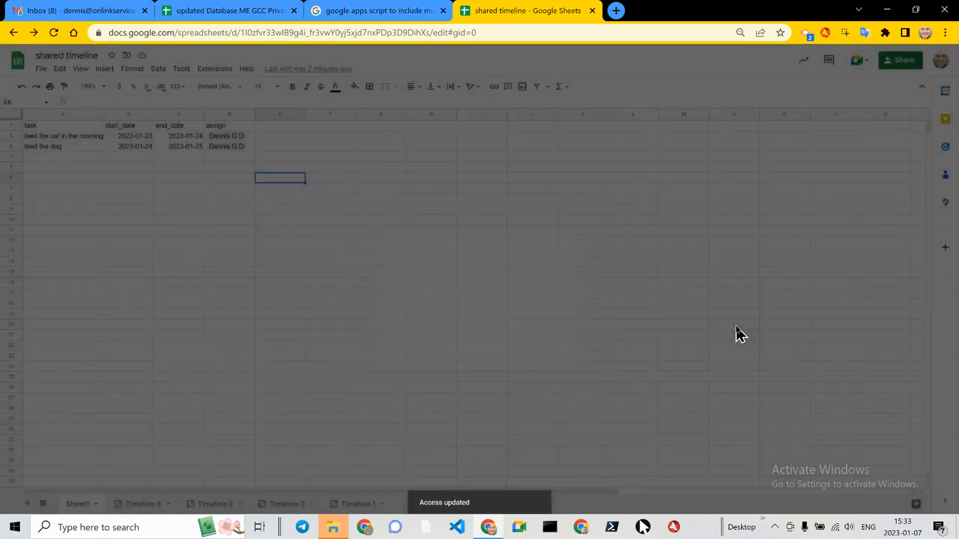
# Step: Switch to the recipient's Gmail window and search the mail for is:unread
pyautogui.press('ctrl+super+Left')
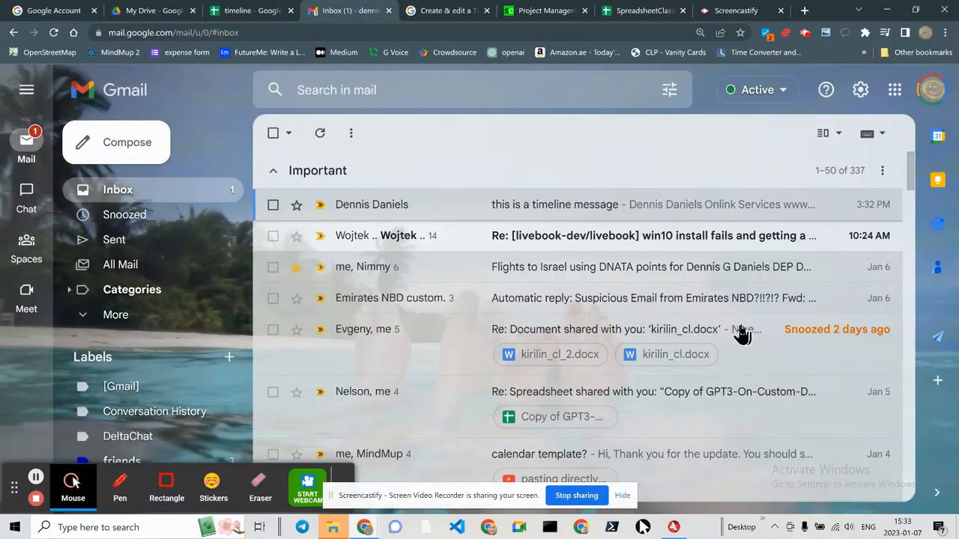
pyautogui.click(372, 80)
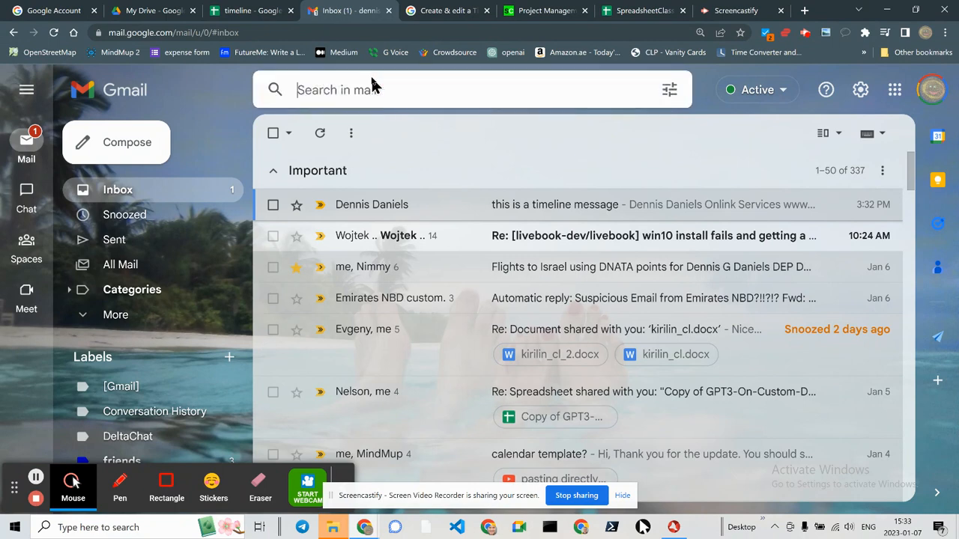
pyautogui.write('is:unr')
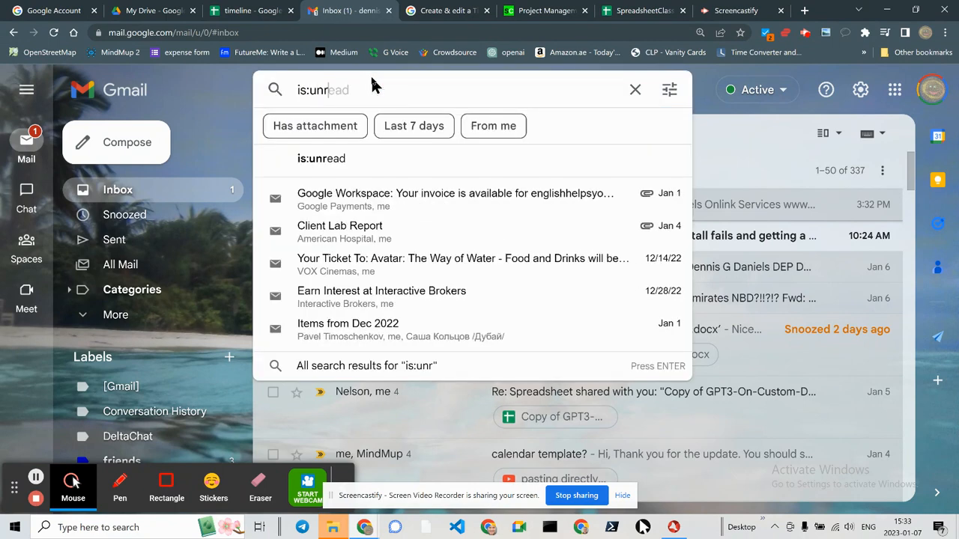
pyautogui.click(355, 161)
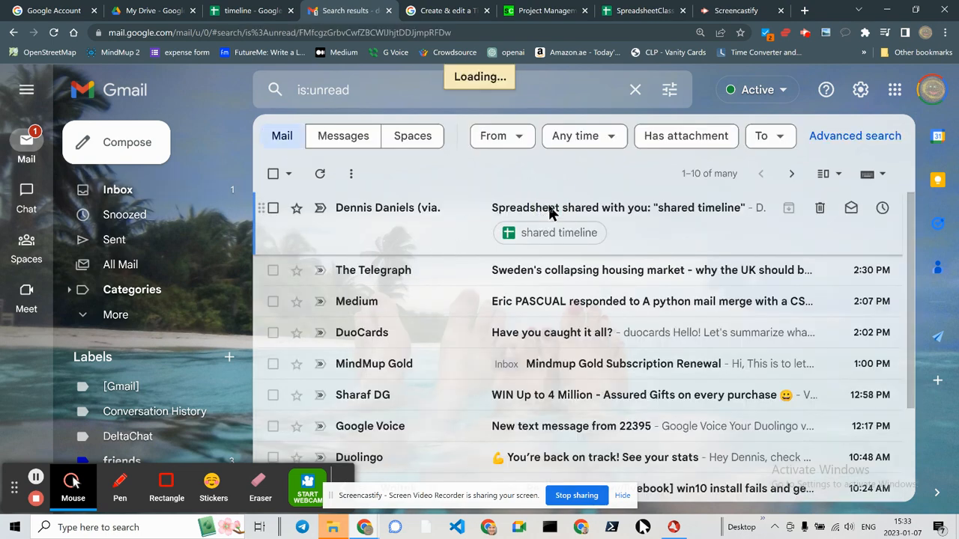
# Step: Open the email 'Spreadsheet shared with you: "shared timeline"' and open the shared spreadsheet from it
pyautogui.click(550, 214)
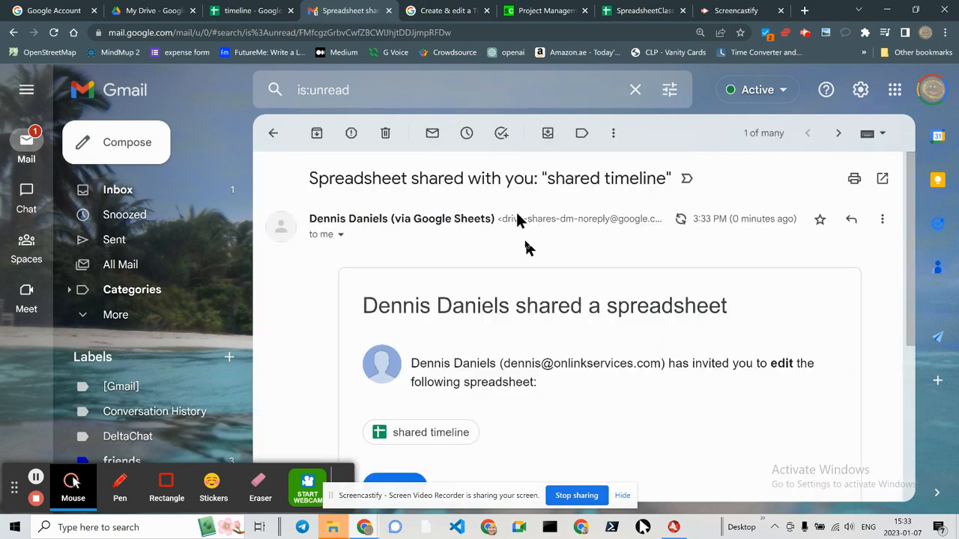
pyautogui.scroll(-2, 417, 382)
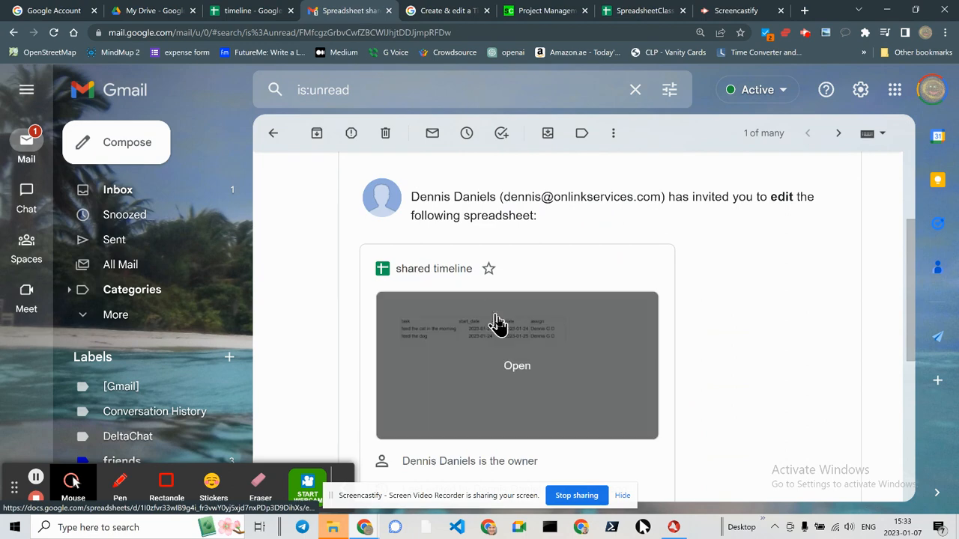
pyautogui.click(472, 342)
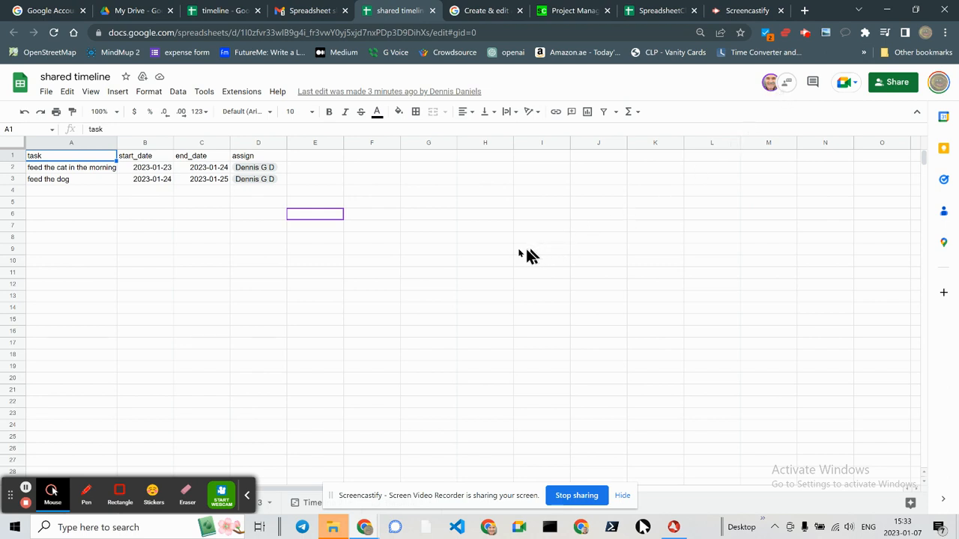
# Step: Examine which items the recipient can insert in the shared spreadsheet, and compare with the owner's window before returning to the recipient's
pyautogui.moveTo(306, 205)
pyautogui.click(118, 93)
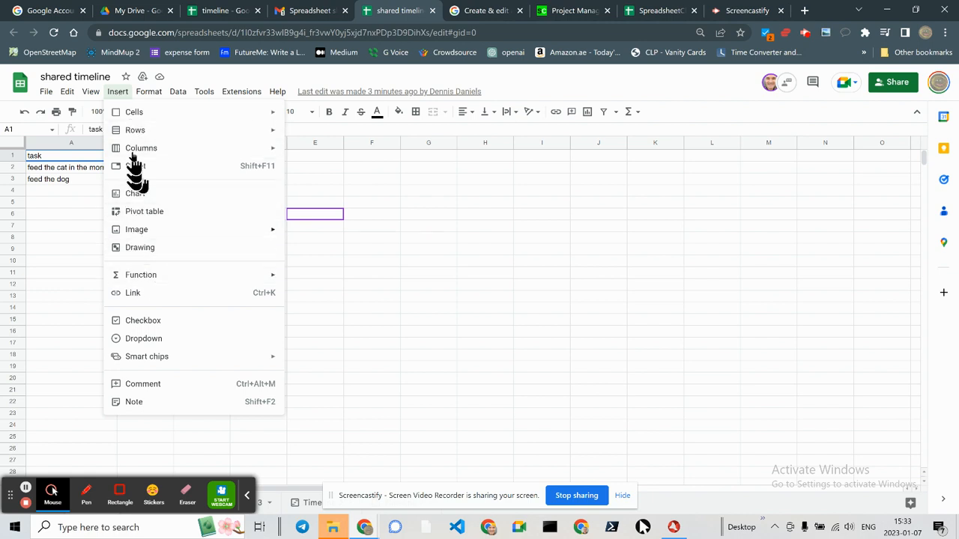
pyautogui.click(118, 98)
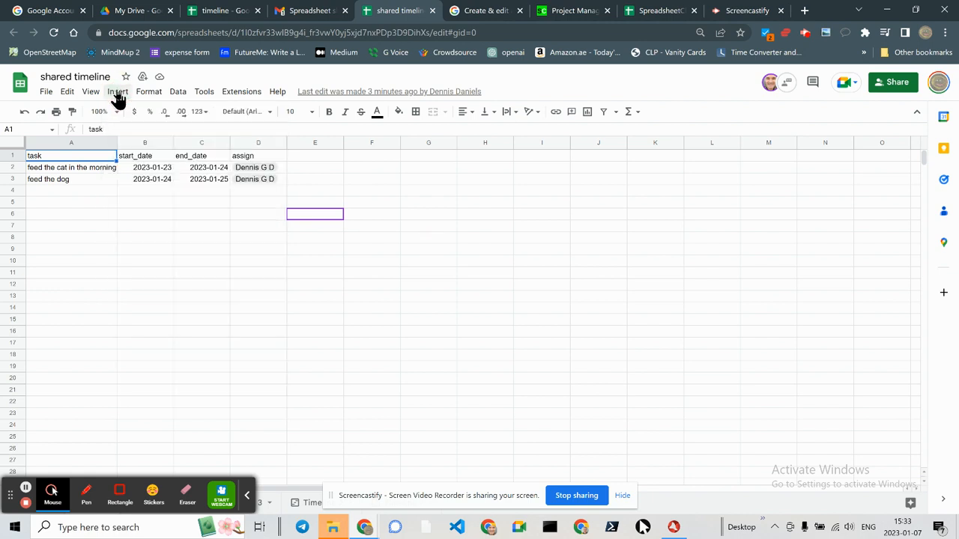
pyautogui.press('ctrl+super+Right')
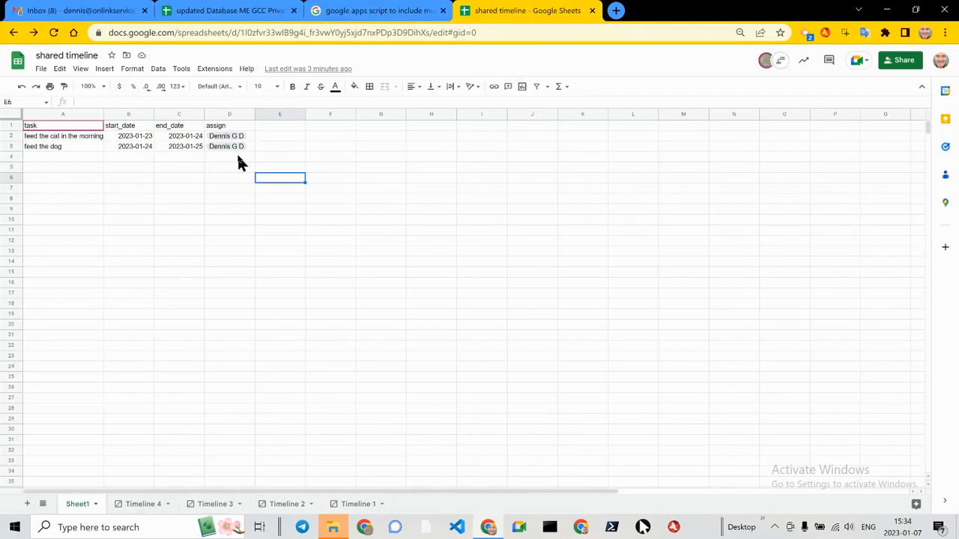
pyautogui.press('ctrl+super+Left')
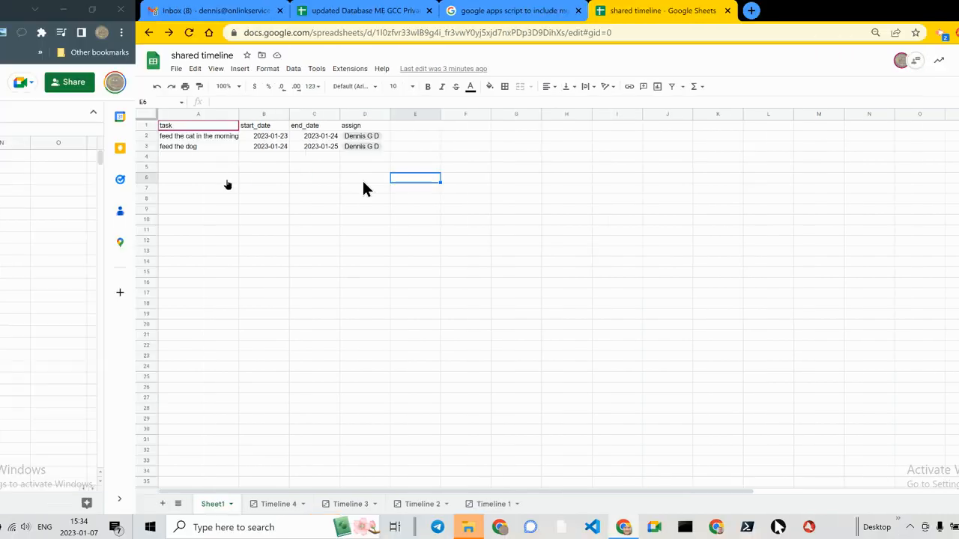